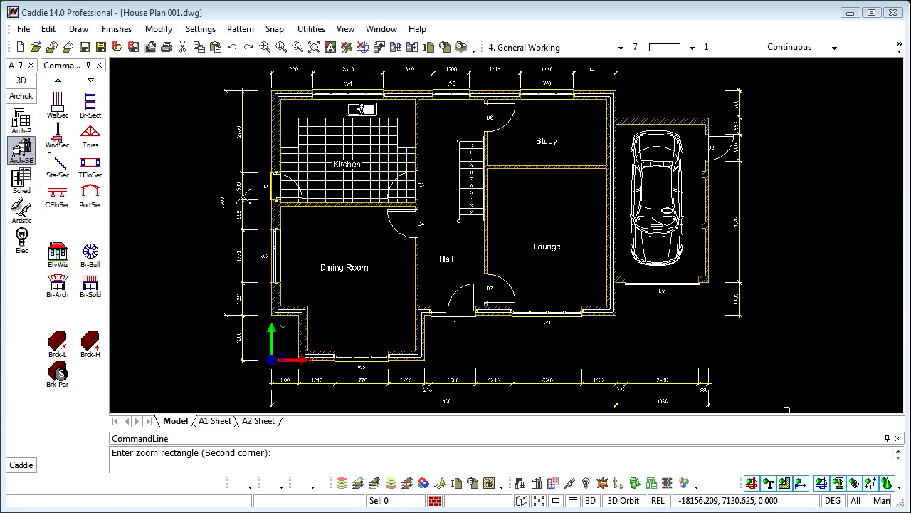
# Turn off the display of dimensions around the ground-floor plan.
pyautogui.click(22, 120)
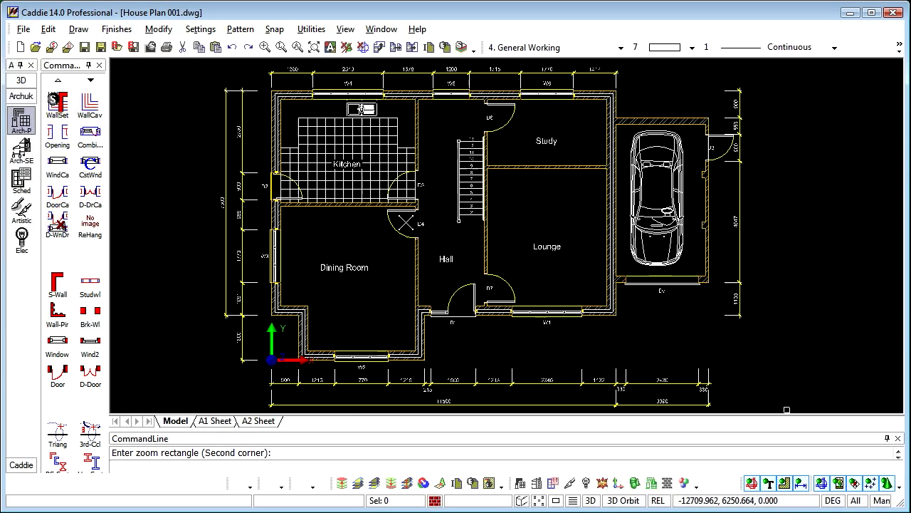
pyautogui.scroll(-2, 406, 222)
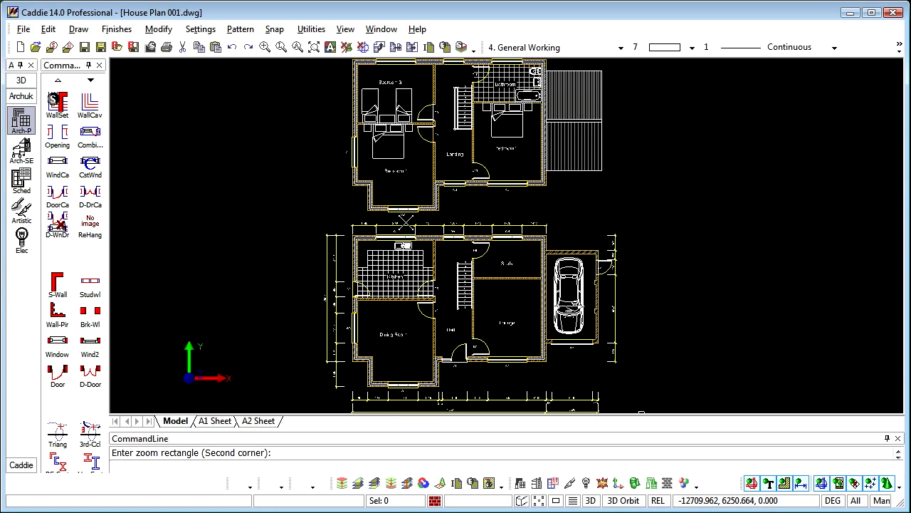
pyautogui.moveTo(507, 306); pyautogui.dragTo(351, 263, button='middle')
pyautogui.rightClick(489, 255)
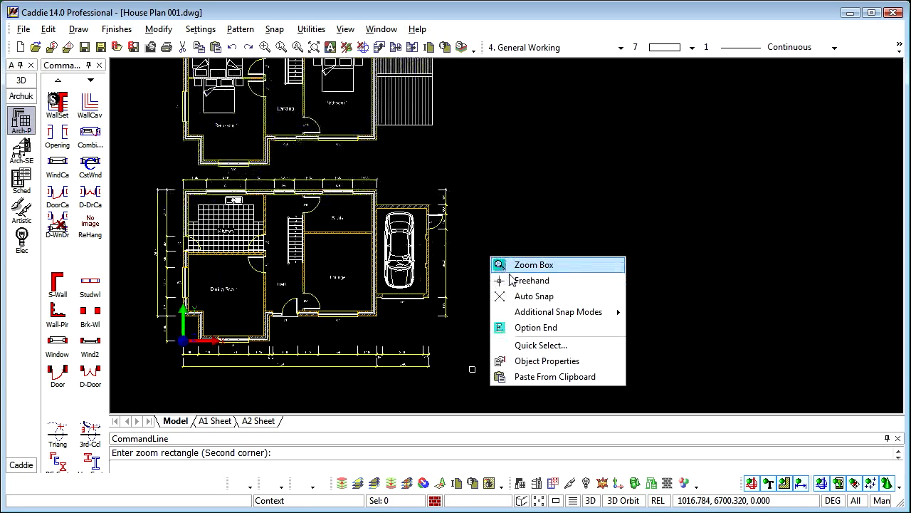
pyautogui.click(524, 262)
pyautogui.click(175, 175)
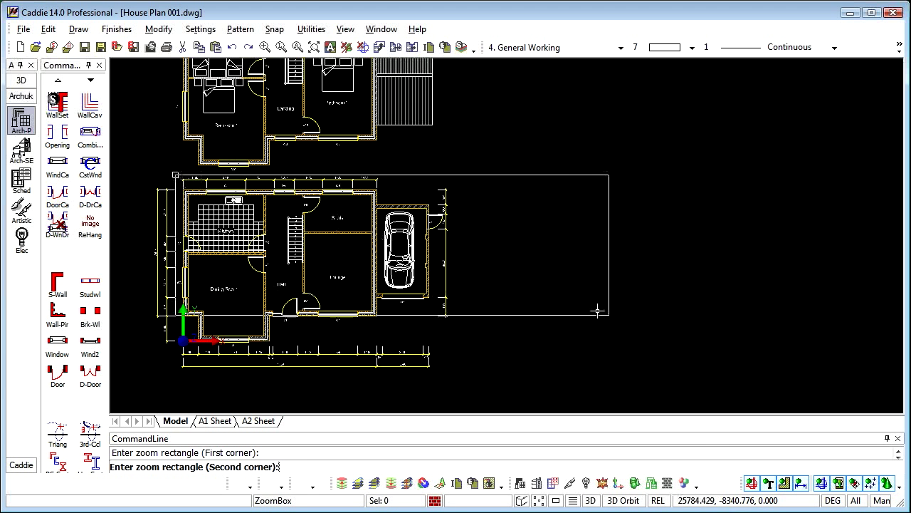
pyautogui.click(798, 372)
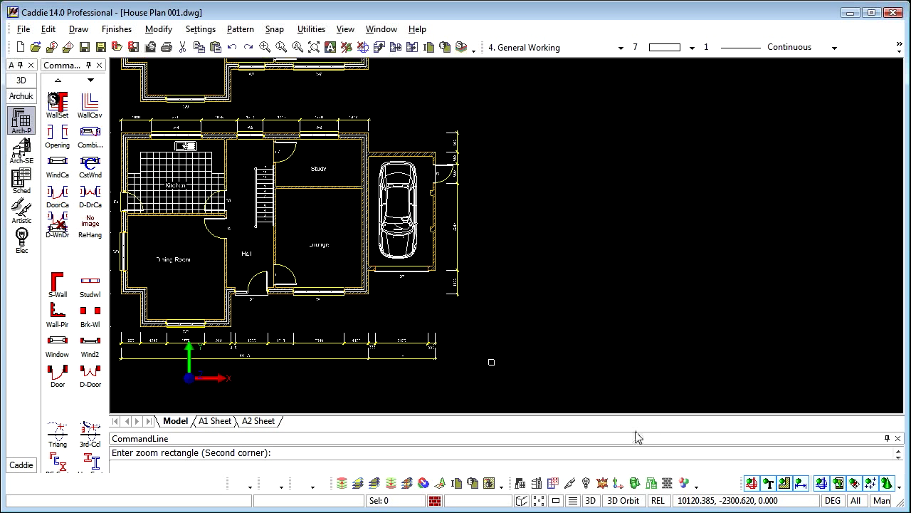
pyautogui.click(802, 484)
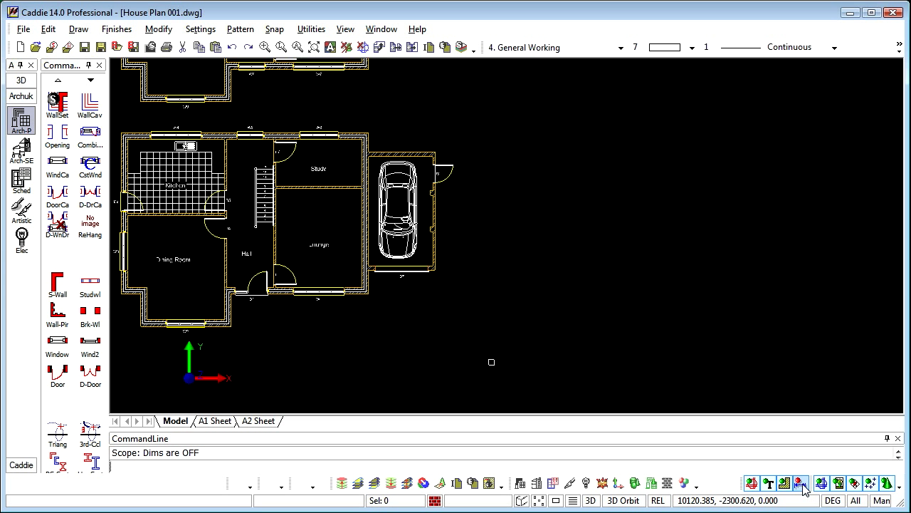
# Start the Elevation Wizard with auto layering on, 75mm Brickwork as the wall hatch and Plain tiles lines as the roof hatch.
pyautogui.click(21, 180)
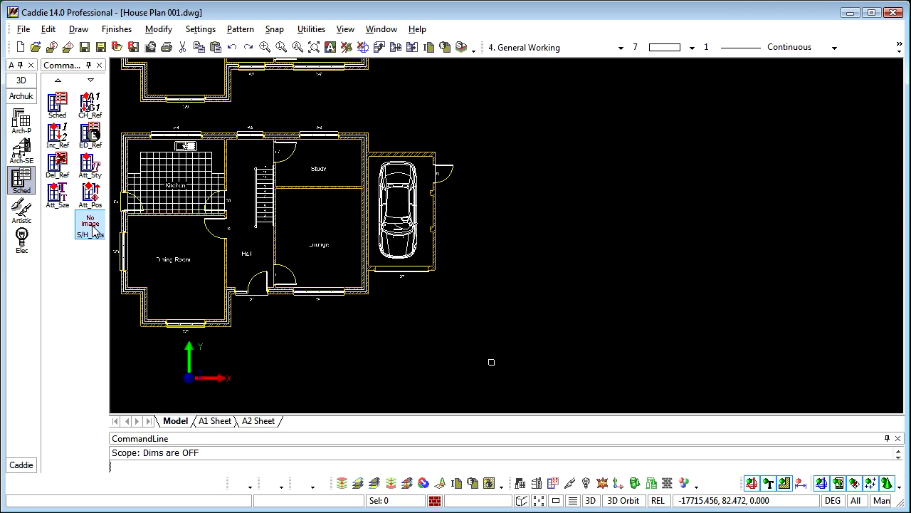
pyautogui.click(22, 149)
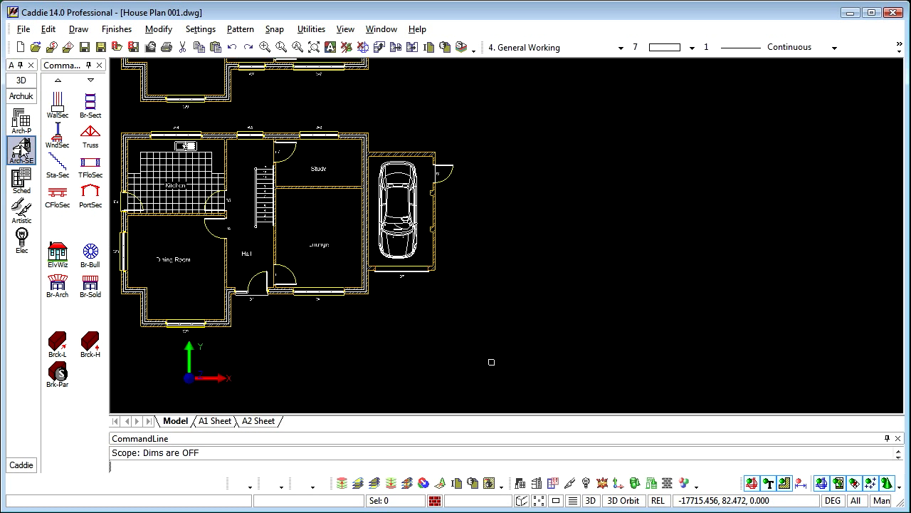
pyautogui.click(57, 254)
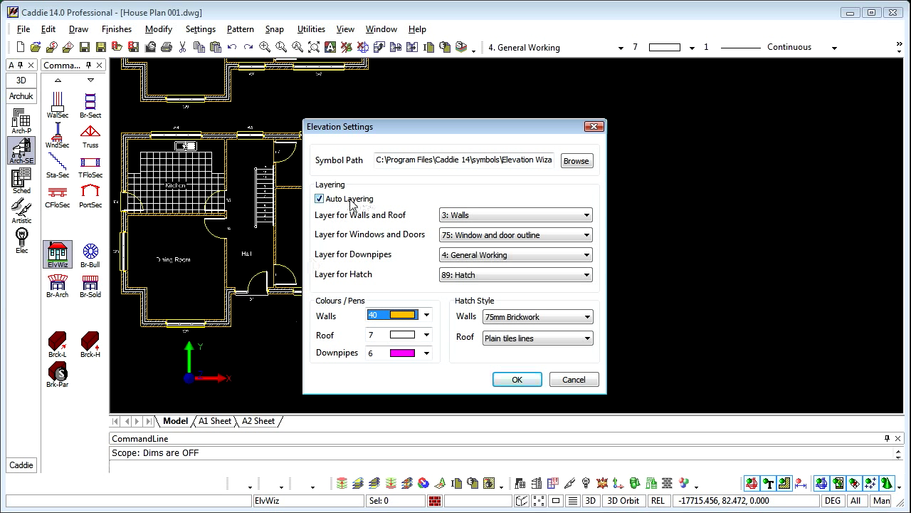
pyautogui.click(320, 199)
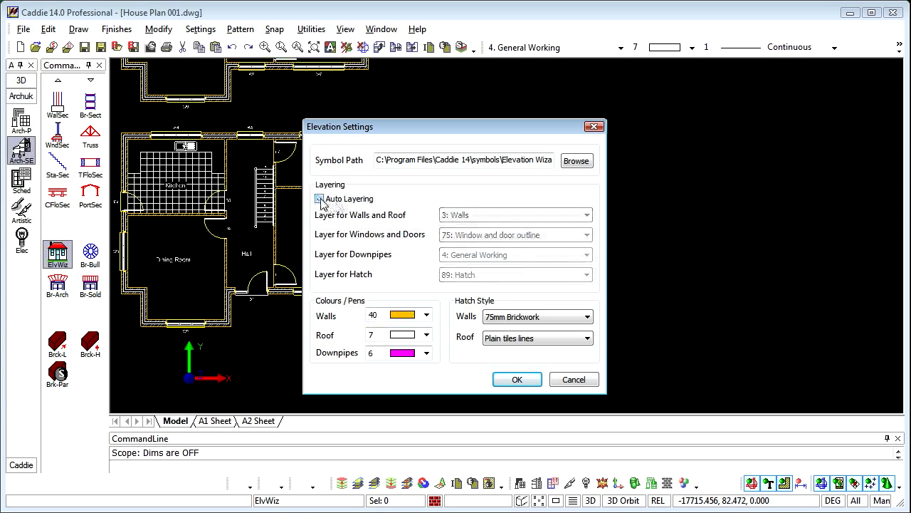
pyautogui.click(319, 199)
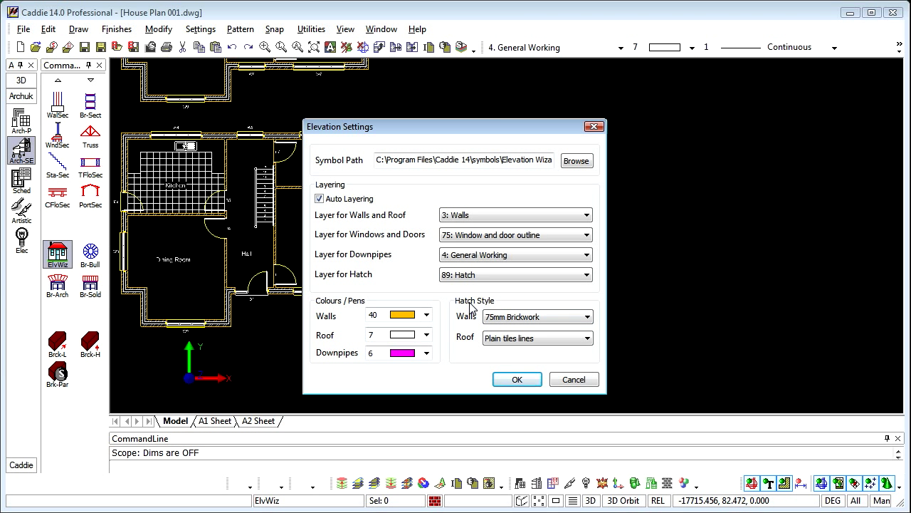
pyautogui.click(530, 322)
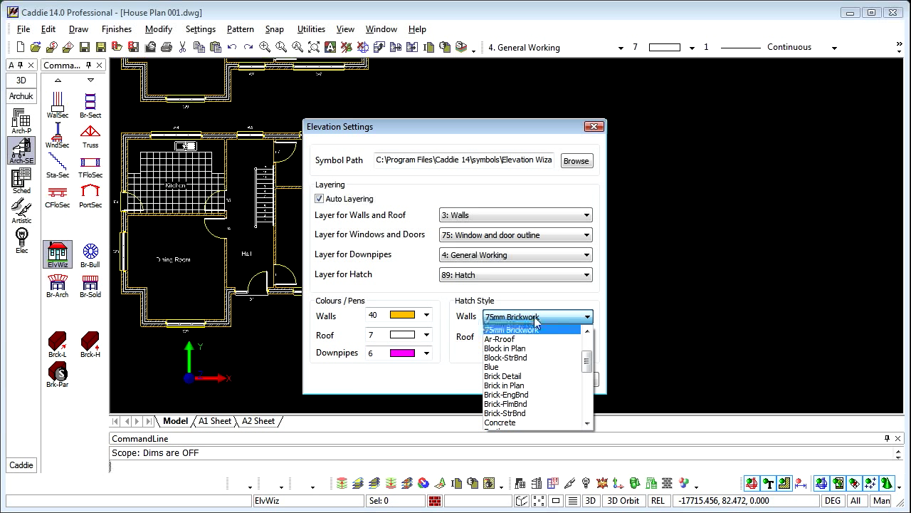
pyautogui.click(536, 321)
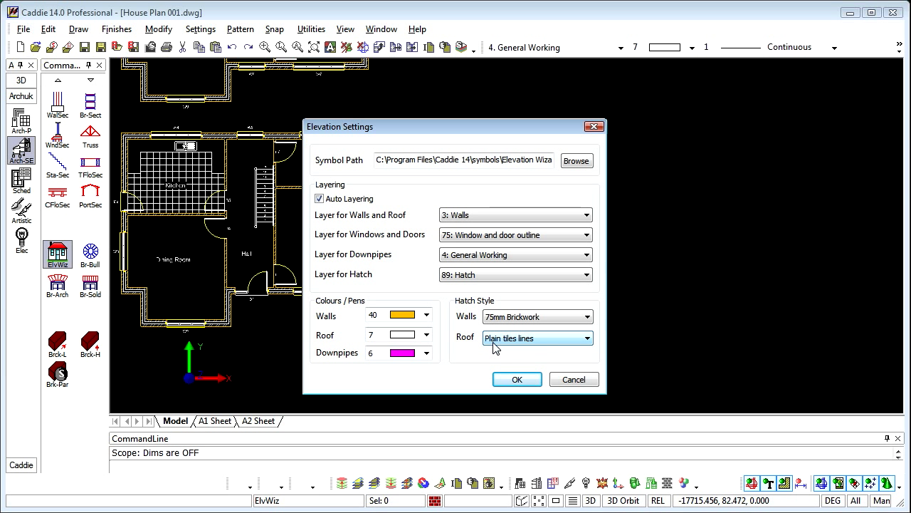
pyautogui.click(526, 384)
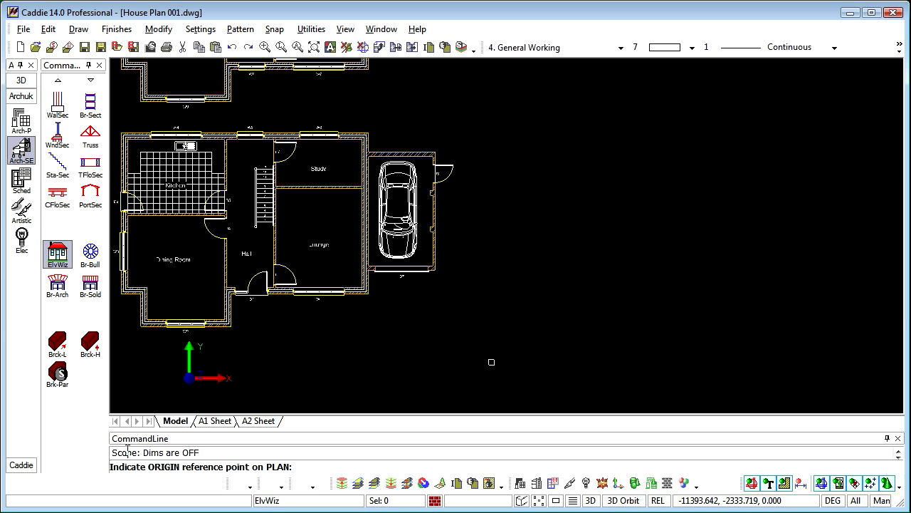
# Set up a South elevation from the main house's lower-left outer corner, with its origin in the empty area right of the plan.
pyautogui.click(114, 304)
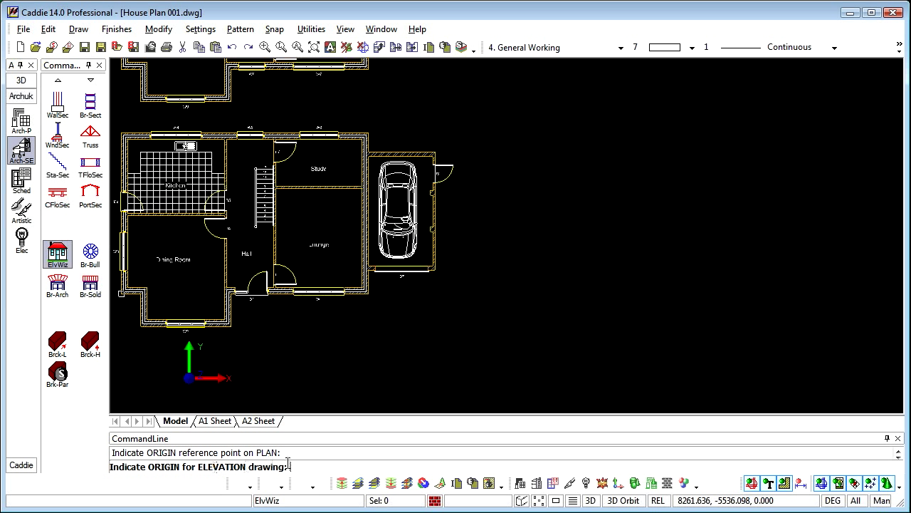
pyautogui.click(510, 339)
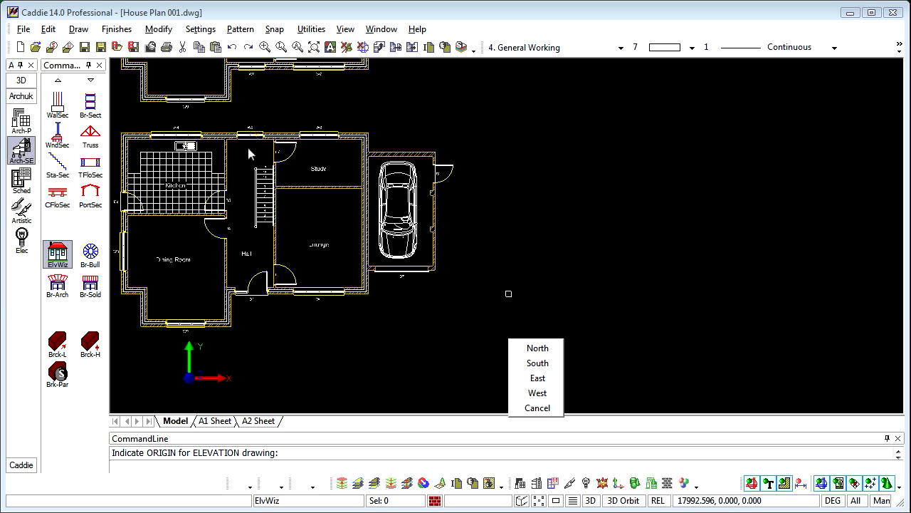
pyautogui.click(538, 364)
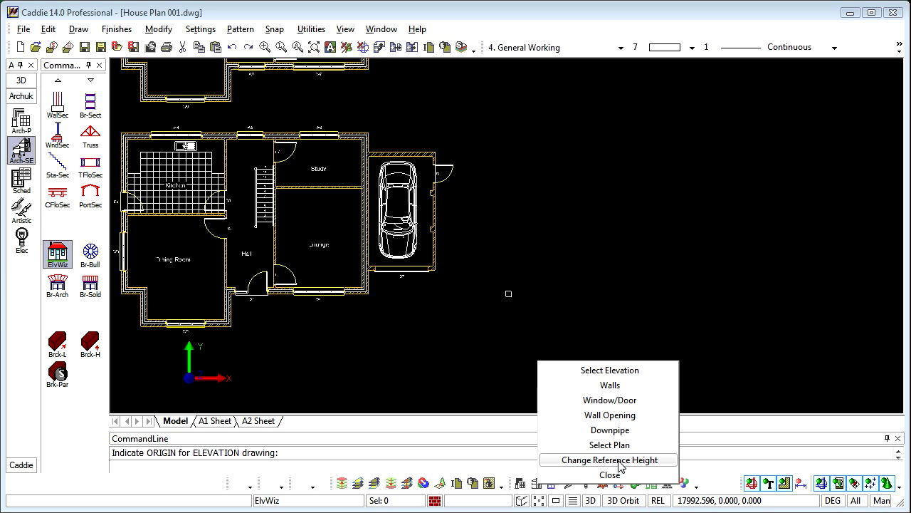
# Configure a wall with a Side roof and a gable width of 5500 picked along the garage's outer side wall.
pyautogui.click(607, 385)
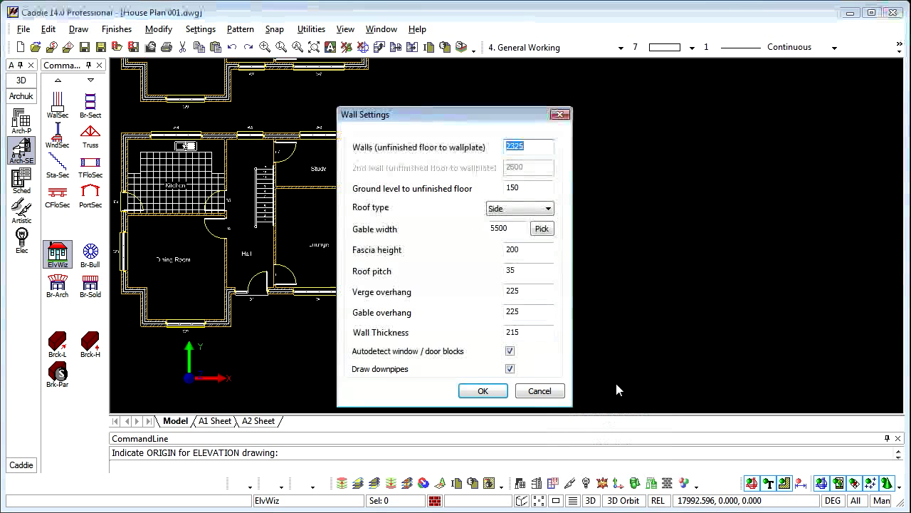
pyautogui.moveTo(463, 118); pyautogui.dragTo(651, 111)
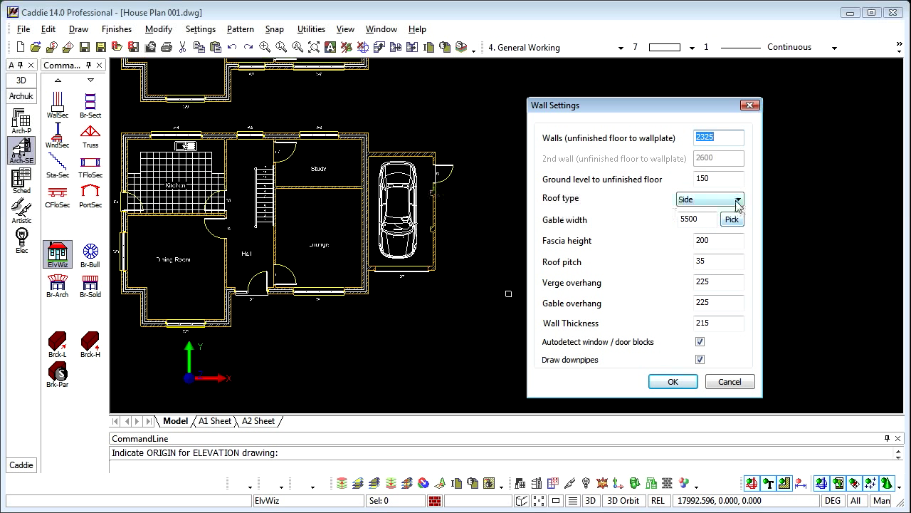
pyautogui.click(737, 199)
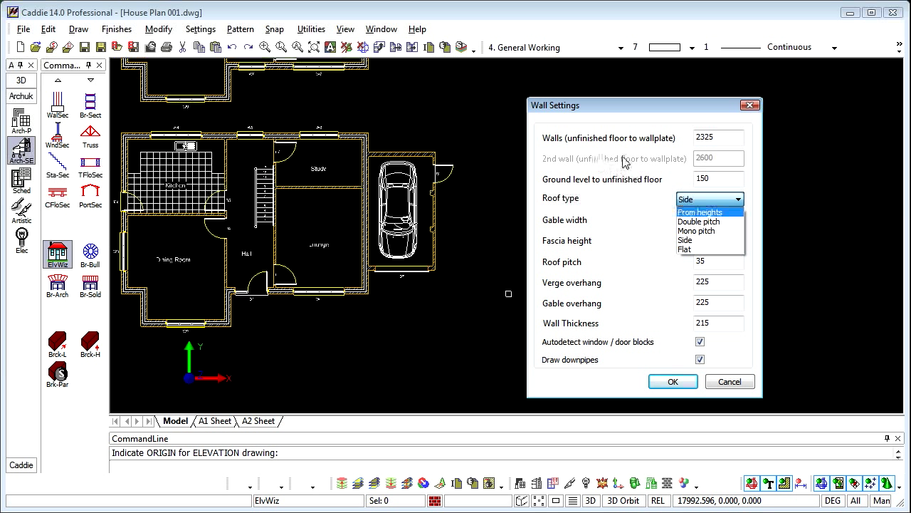
pyautogui.click(697, 240)
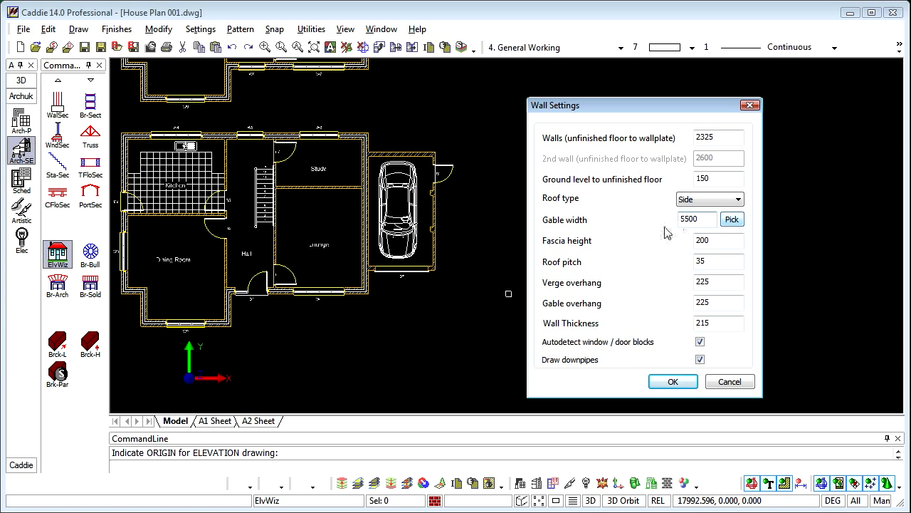
pyautogui.click(732, 220)
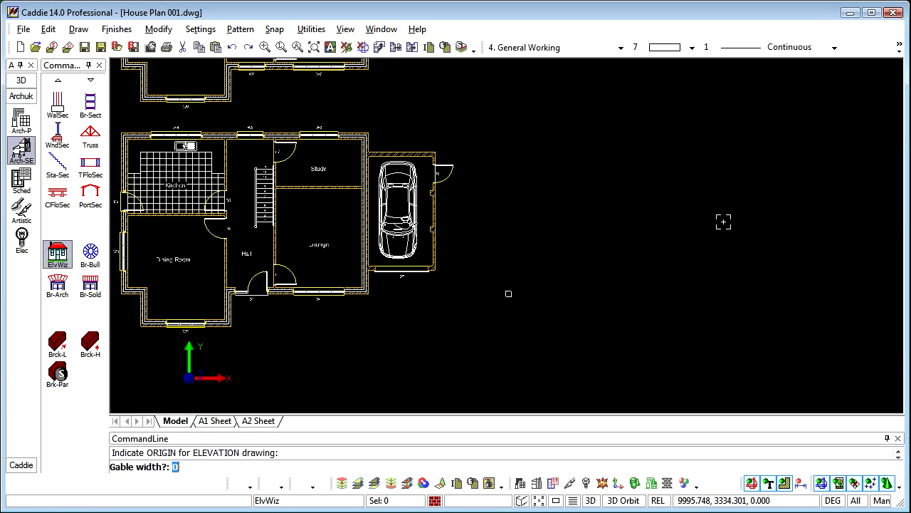
pyautogui.click(443, 273)
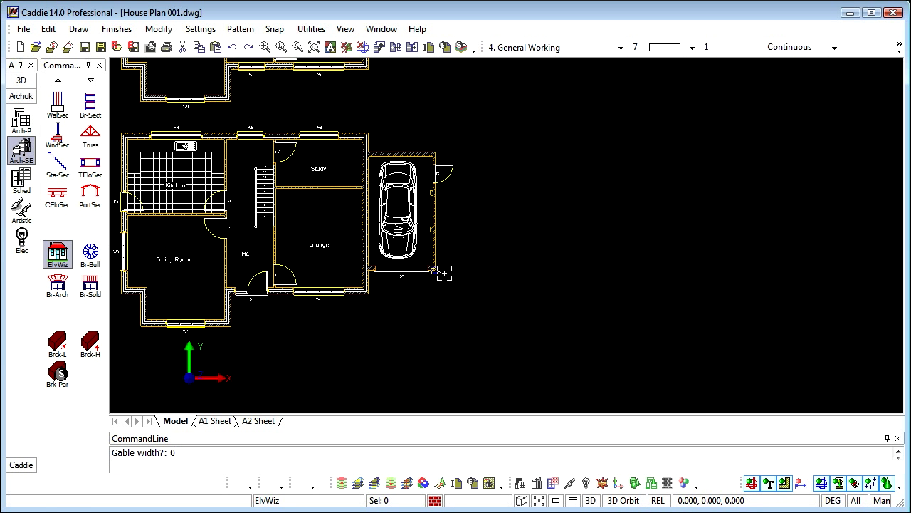
pyautogui.click(436, 135)
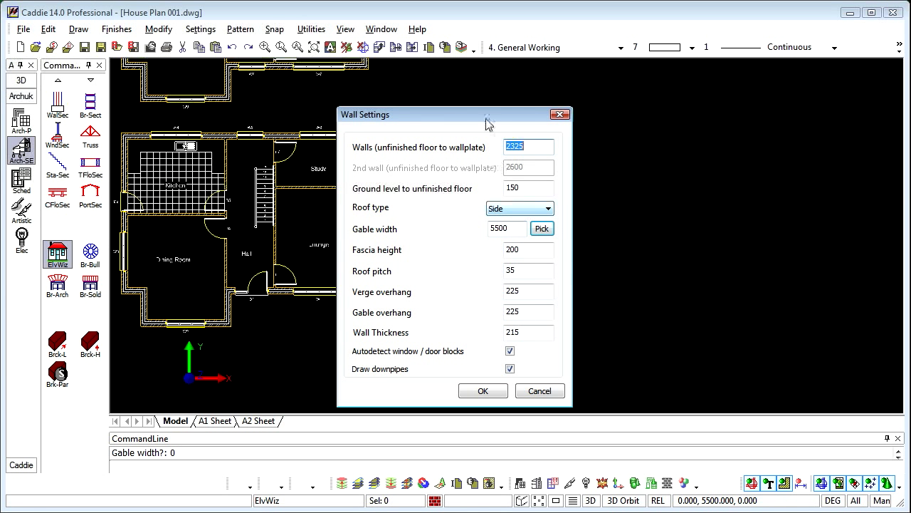
# Generate the garage's front wall elevation between its two front corners, with window/door autodetection and downpipes enabled.
pyautogui.moveTo(488, 119); pyautogui.dragTo(675, 114)
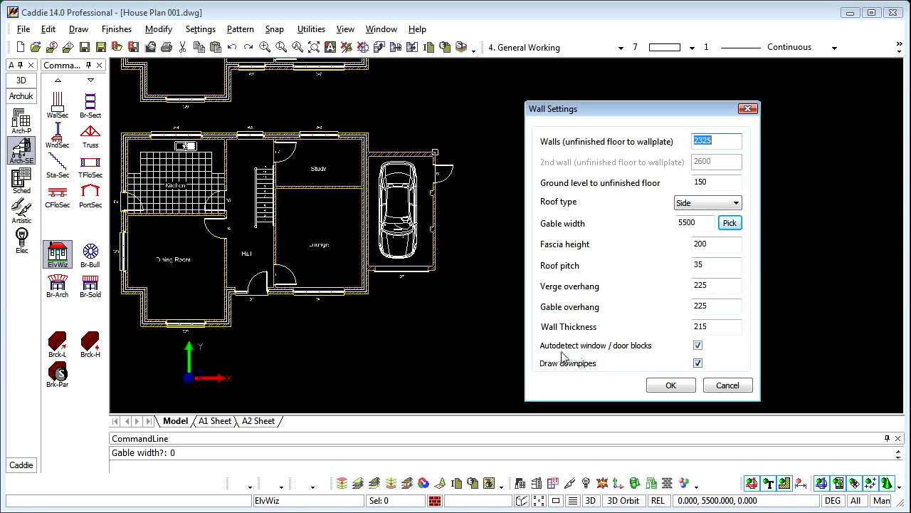
pyautogui.click(698, 346)
pyautogui.click(698, 345)
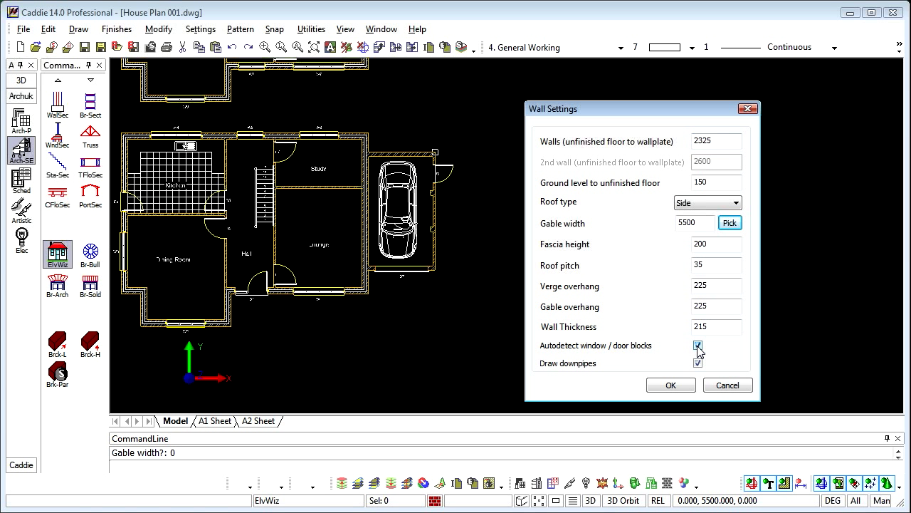
pyautogui.click(672, 385)
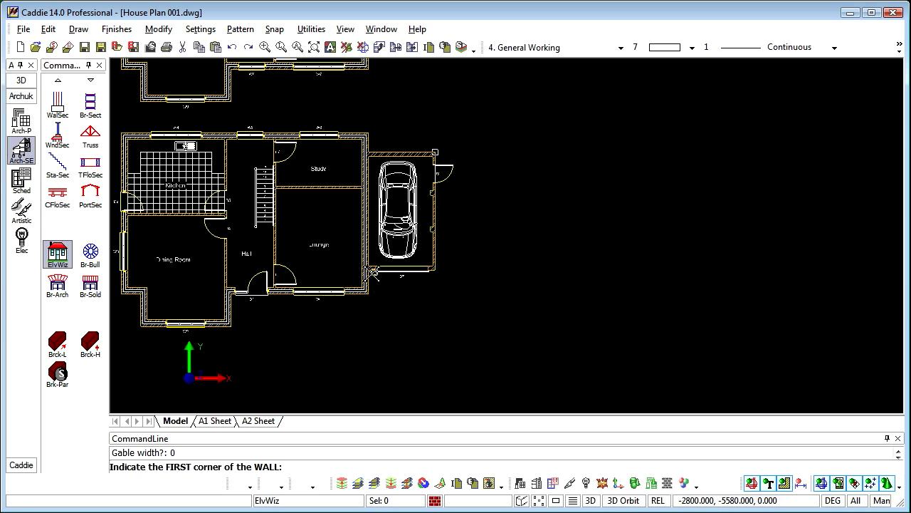
pyautogui.click(369, 271)
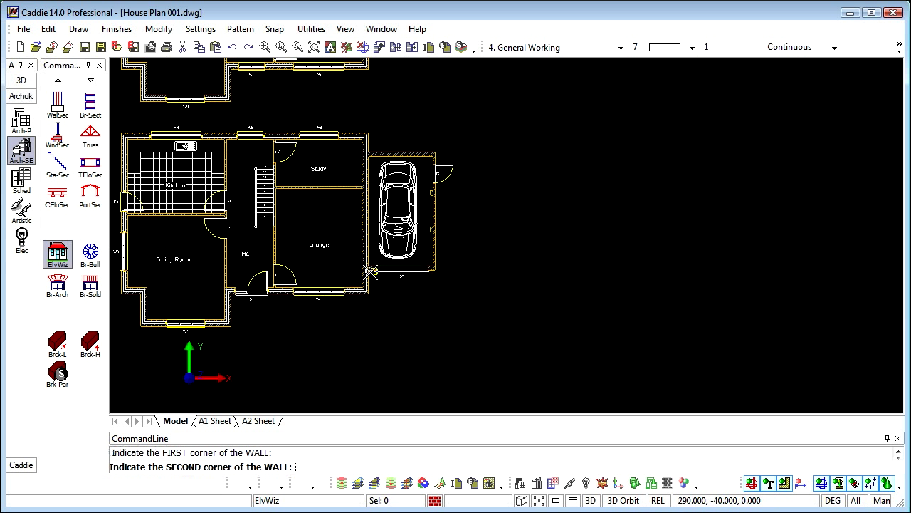
pyautogui.click(441, 272)
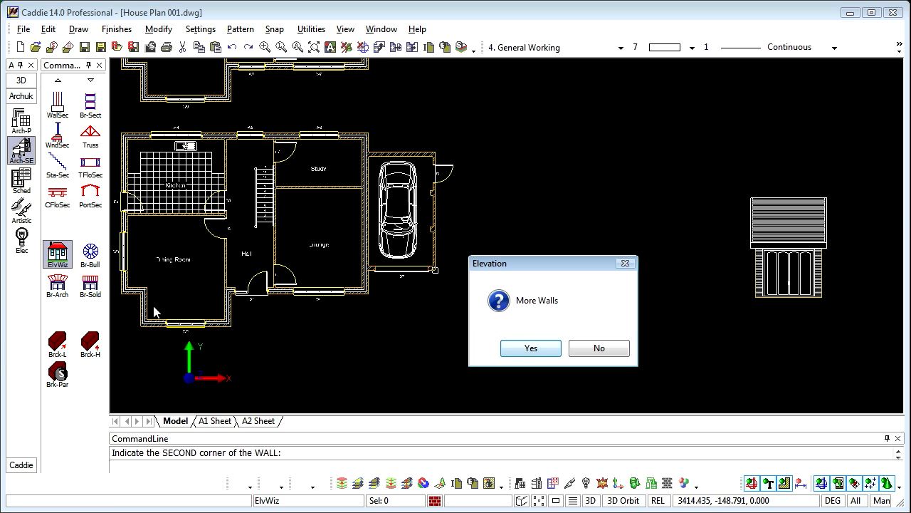
# Add another wall with a floor-to-wallplate height of 5325 and the Side roof type.
pyautogui.click(529, 348)
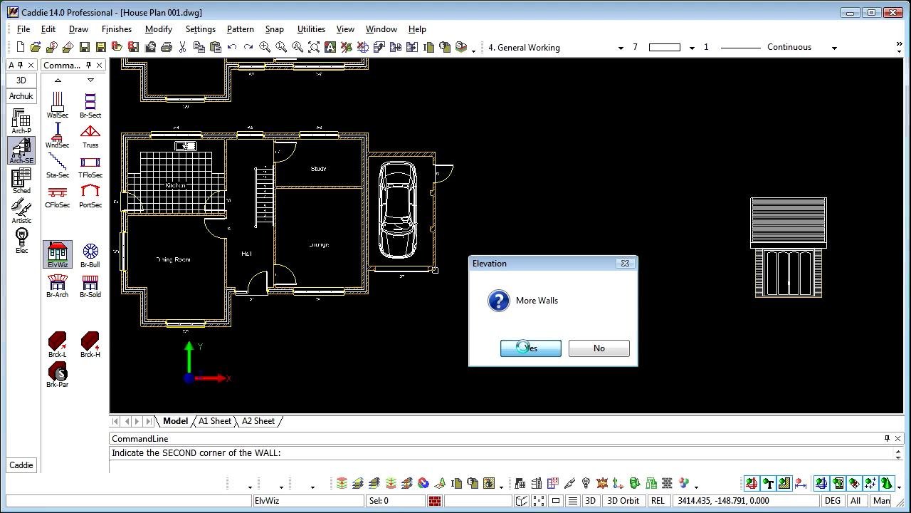
pyautogui.click(509, 147)
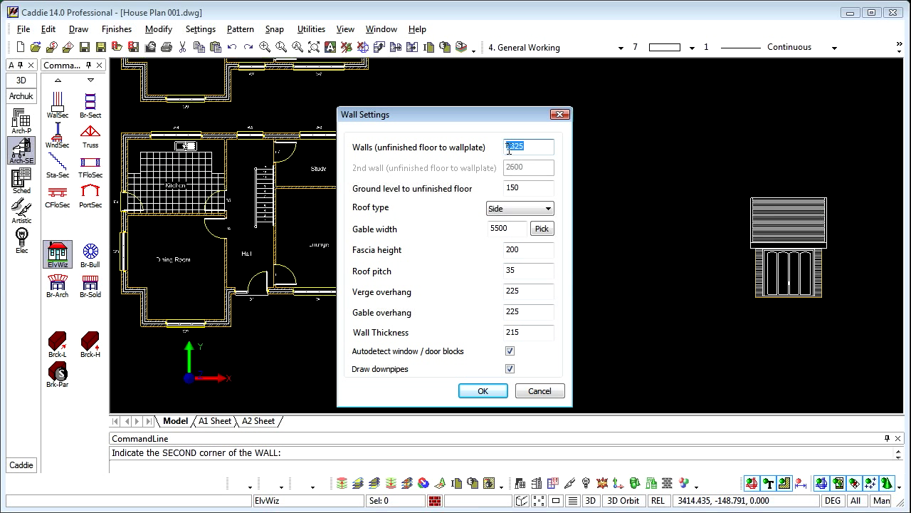
pyautogui.hotkey('shift', 'Left')
pyautogui.click(549, 208)
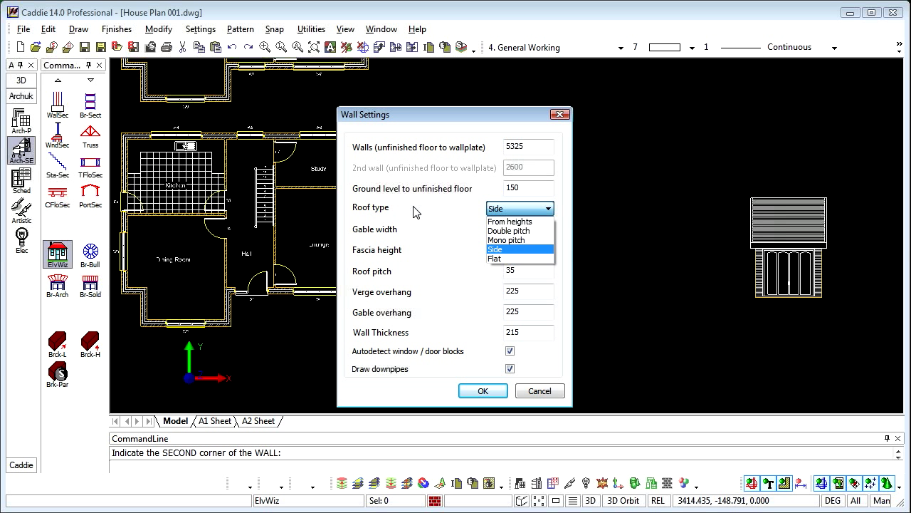
pyautogui.click(514, 212)
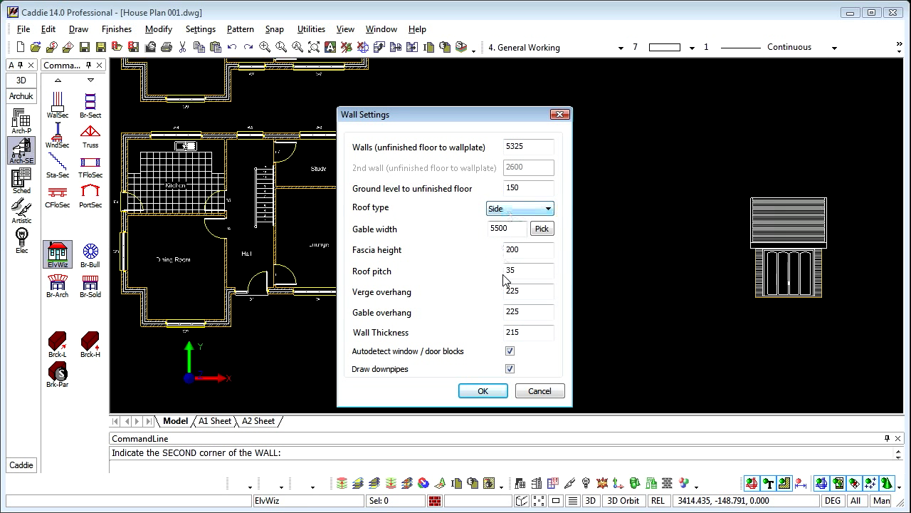
# Set the gable width to 7500 by picking the front and rear corners of the main house on the garage side.
pyautogui.click(542, 229)
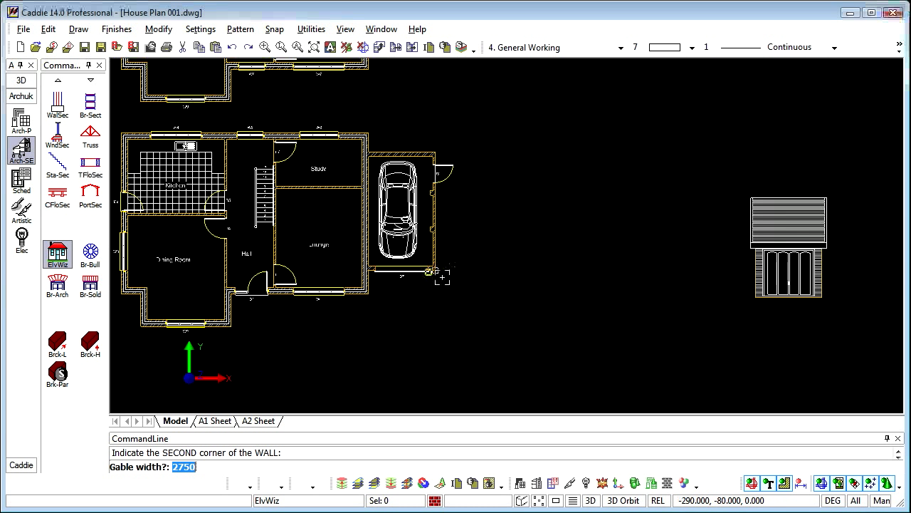
pyautogui.click(369, 292)
pyautogui.click(371, 124)
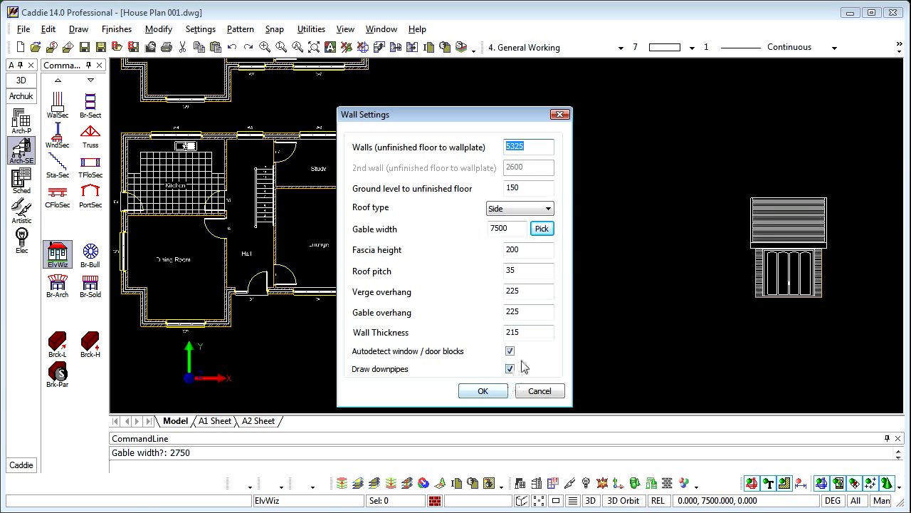
# Set the wall thickness to 302 and generate the main front wall's elevation between the house's two outer front corners.
pyautogui.doubleClick(531, 333)
pyautogui.write('30')
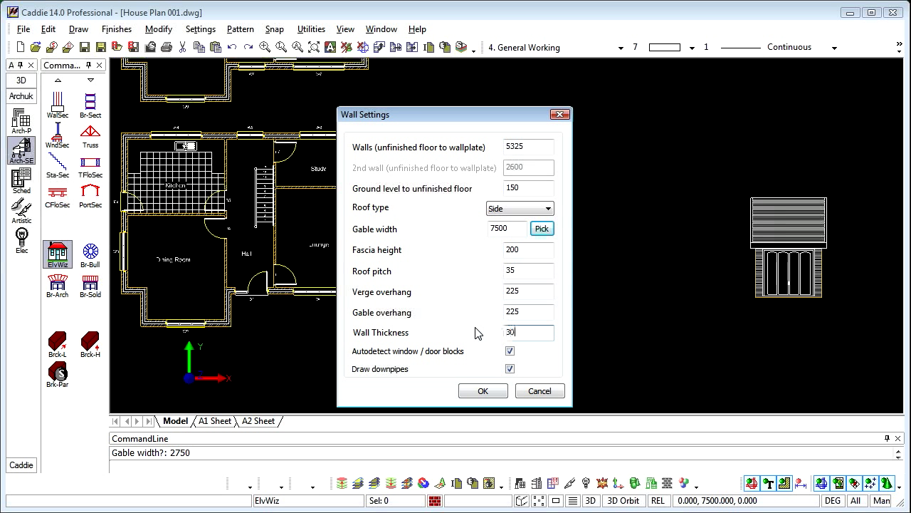
pyautogui.write('2')
pyautogui.click(484, 393)
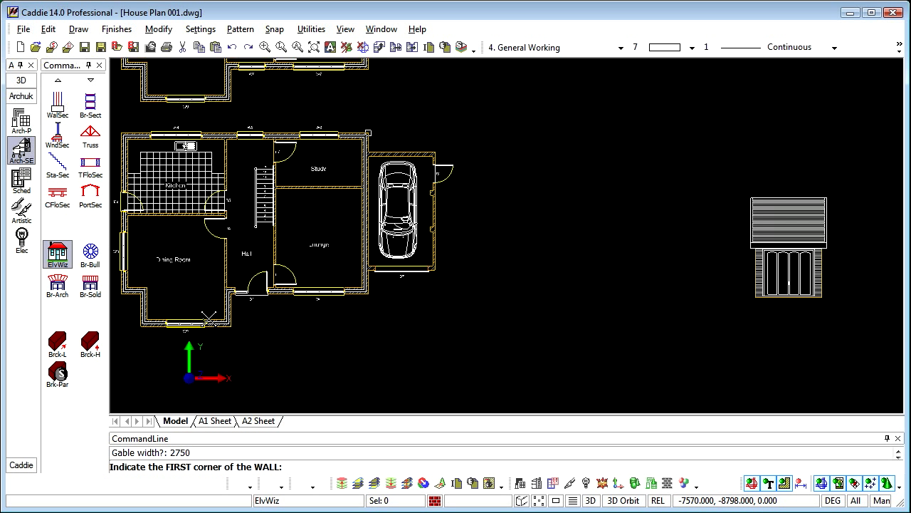
pyautogui.click(121, 298)
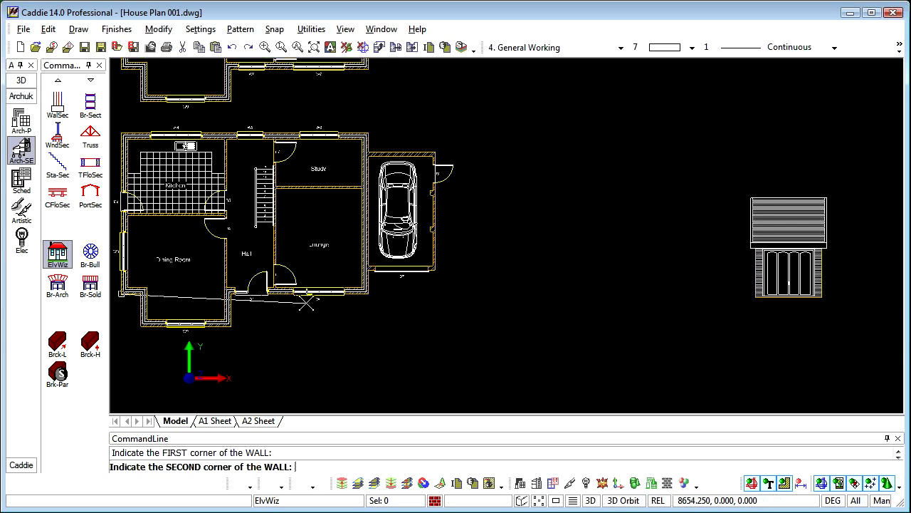
pyautogui.click(368, 296)
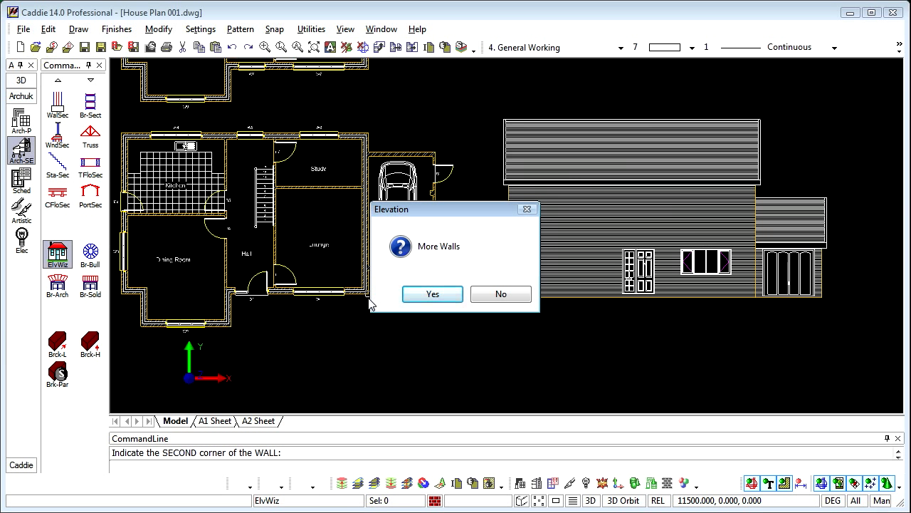
# Add the dining room projection's front wall with a Double pitch roof between its two front corners, and finish adding walls.
pyautogui.click(445, 297)
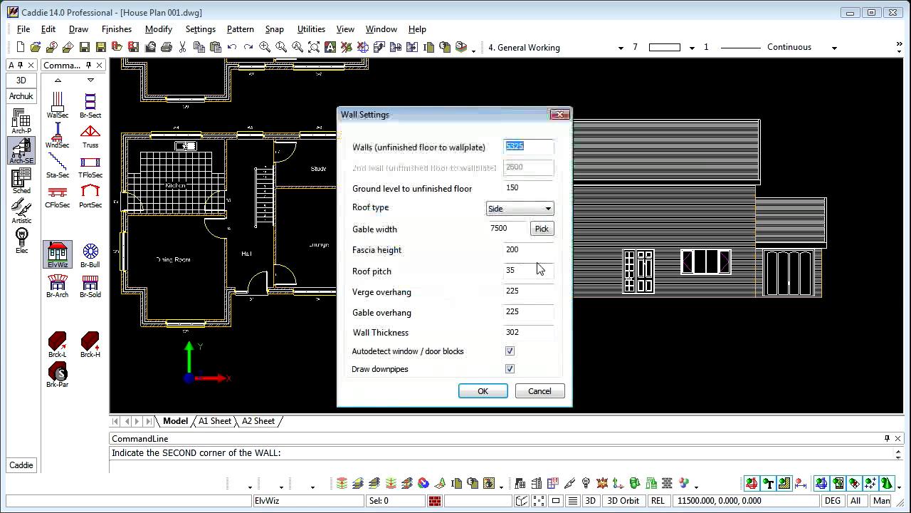
pyautogui.click(548, 208)
pyautogui.click(514, 231)
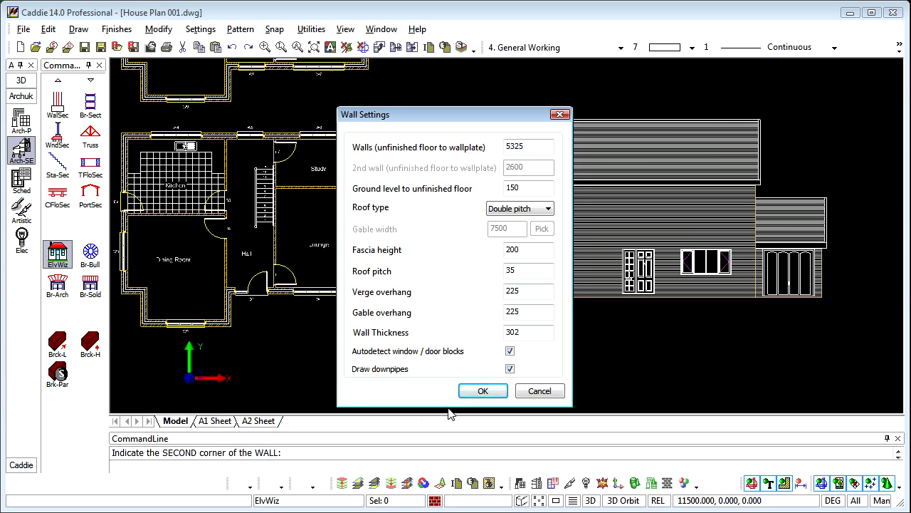
pyautogui.click(484, 391)
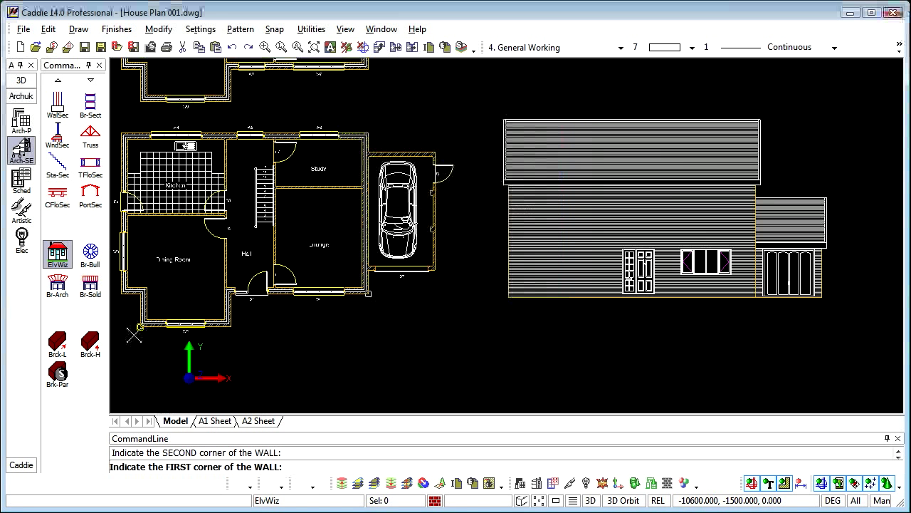
pyautogui.click(136, 334)
pyautogui.click(235, 336)
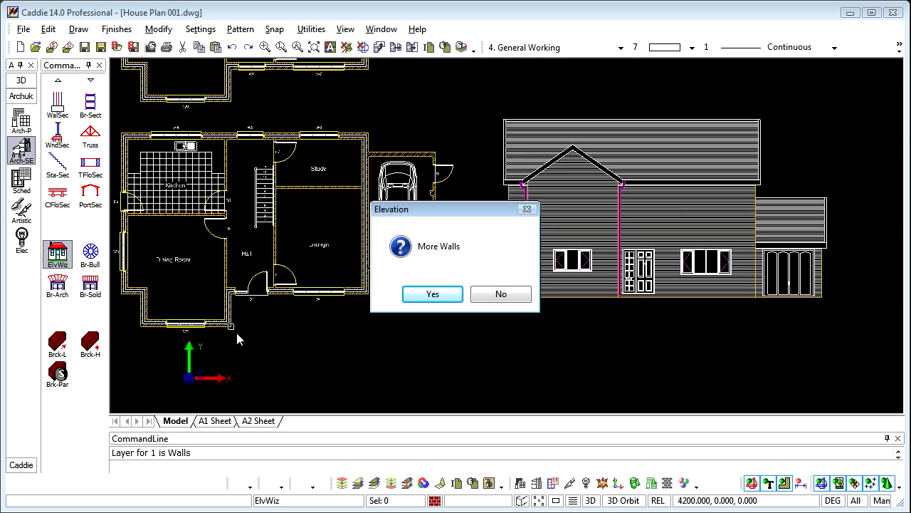
pyautogui.click(514, 296)
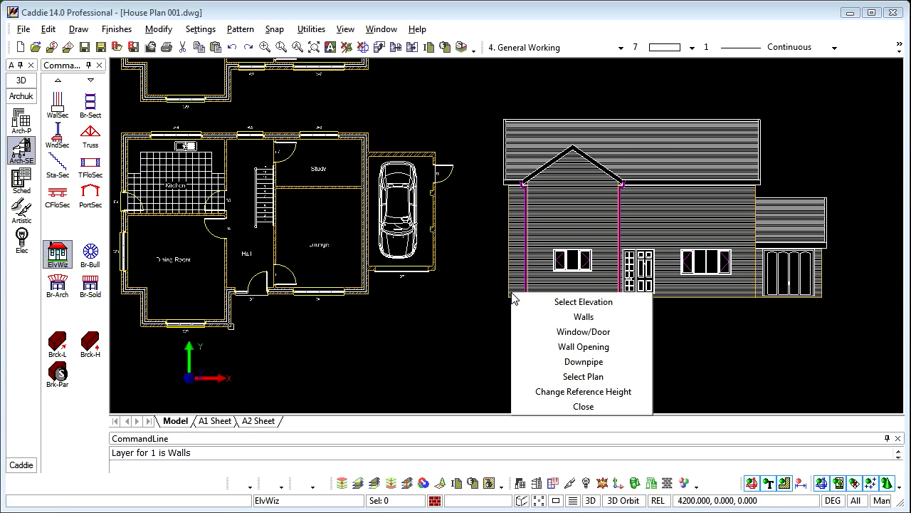
# Select the first-floor plan by its main front wall's outer corner on the Bedroom 1 side, with a window/door reference height of 2600.
pyautogui.click(598, 378)
pyautogui.moveTo(440, 221); pyautogui.dragTo(451, 289, button='middle')
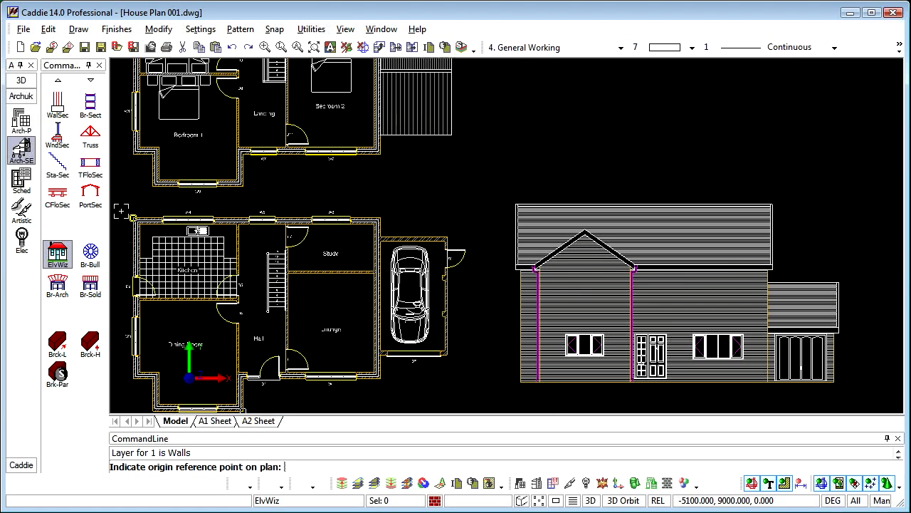
pyautogui.click(128, 163)
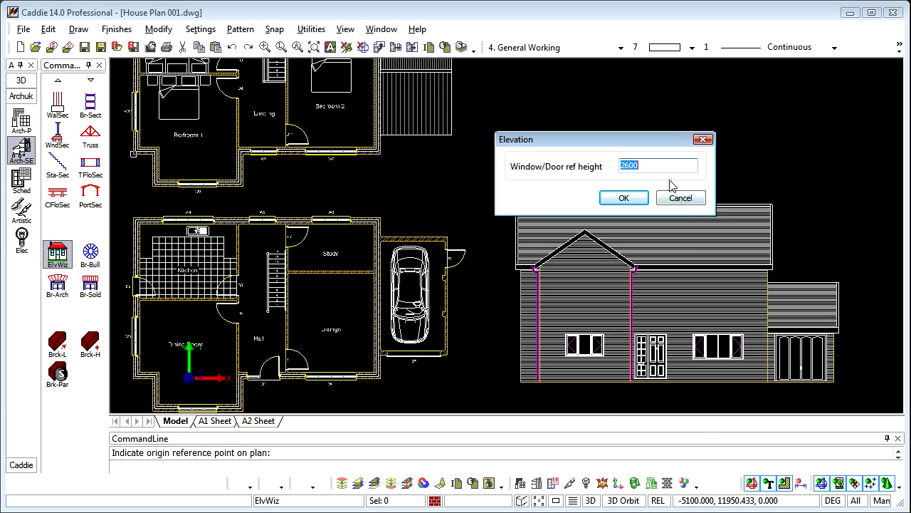
pyautogui.click(627, 198)
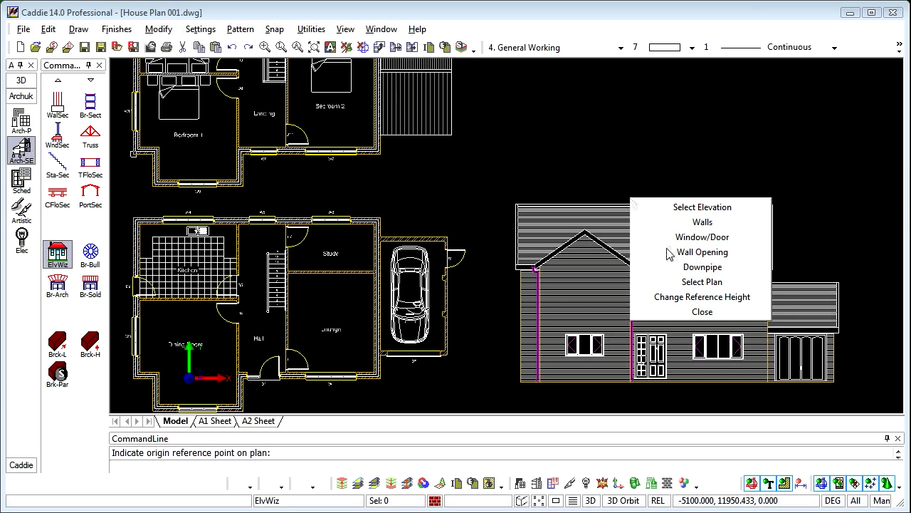
# Add the Bedroom 1, landing and Bedroom 2 front windows from the first-floor plan to the elevation, and close the wizard.
pyautogui.click(723, 237)
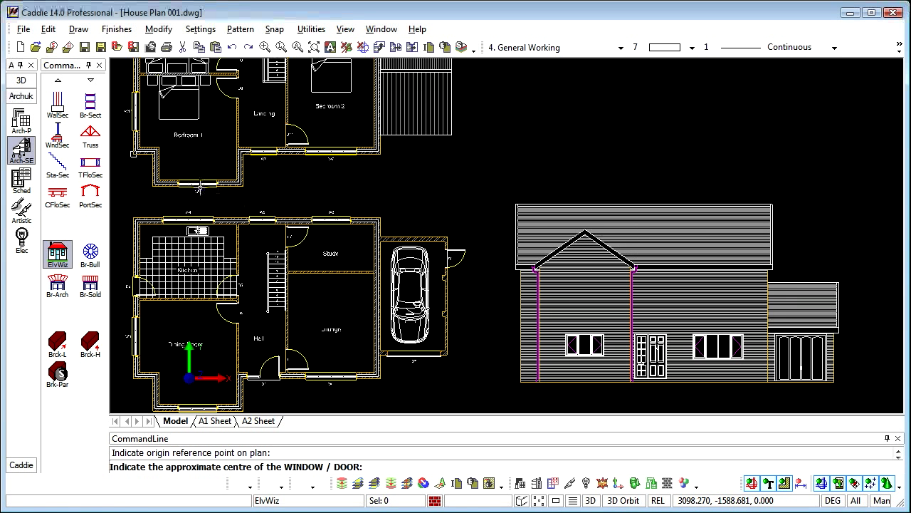
pyautogui.click(584, 288)
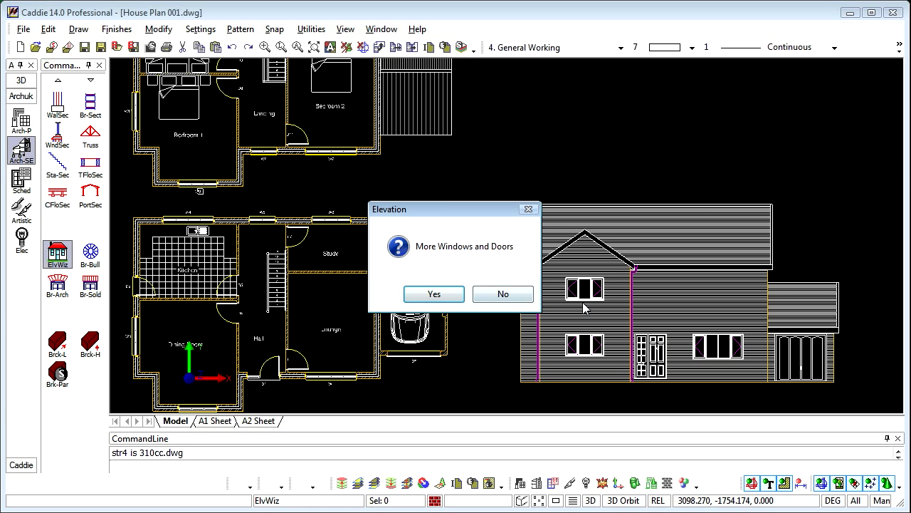
pyautogui.click(434, 294)
pyautogui.click(650, 288)
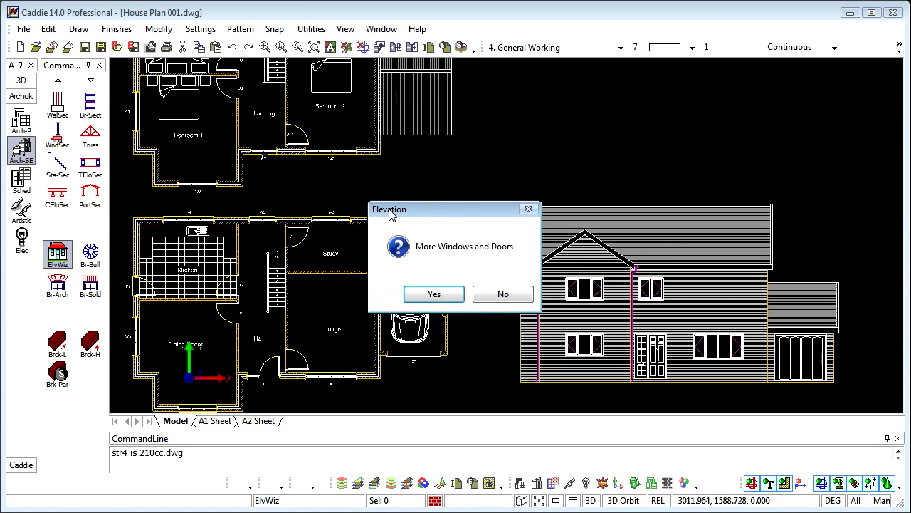
pyautogui.click(434, 294)
pyautogui.click(328, 161)
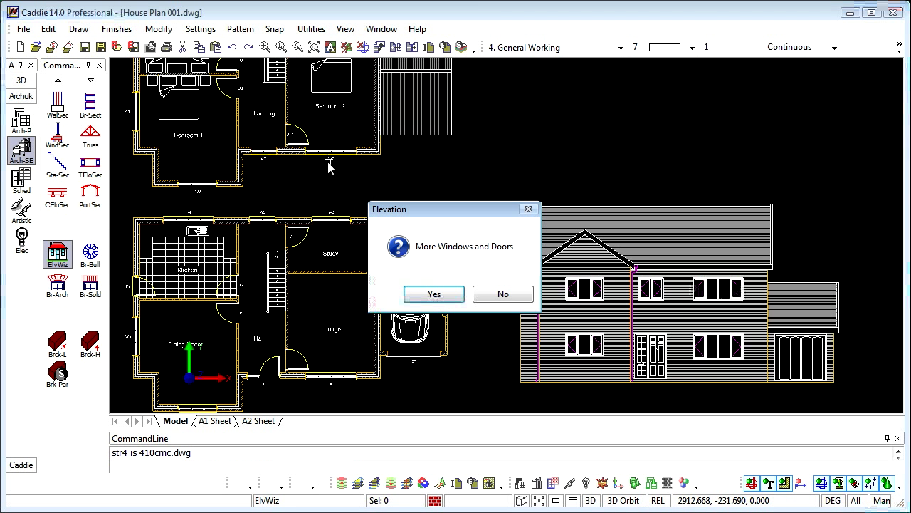
pyautogui.click(504, 294)
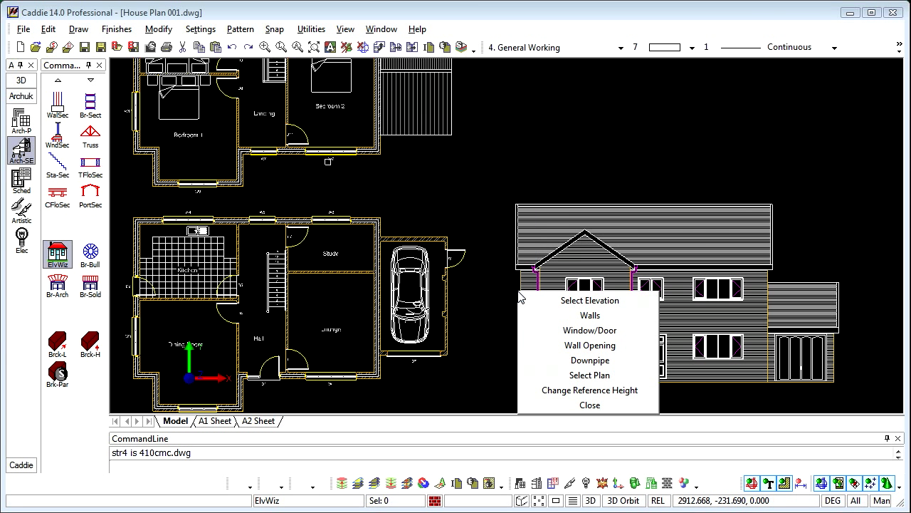
pyautogui.click(596, 405)
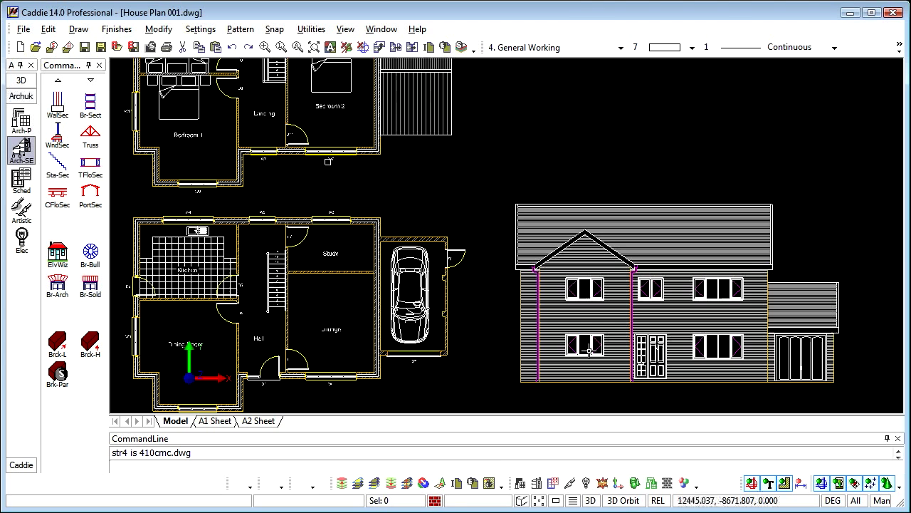
# Draw brick soldier courses beneath the upper and lower four-pane windows nearest the garage.
pyautogui.moveTo(648, 320); pyautogui.dragTo(558, 238, button='middle')
pyautogui.scroll(3, 558, 237)
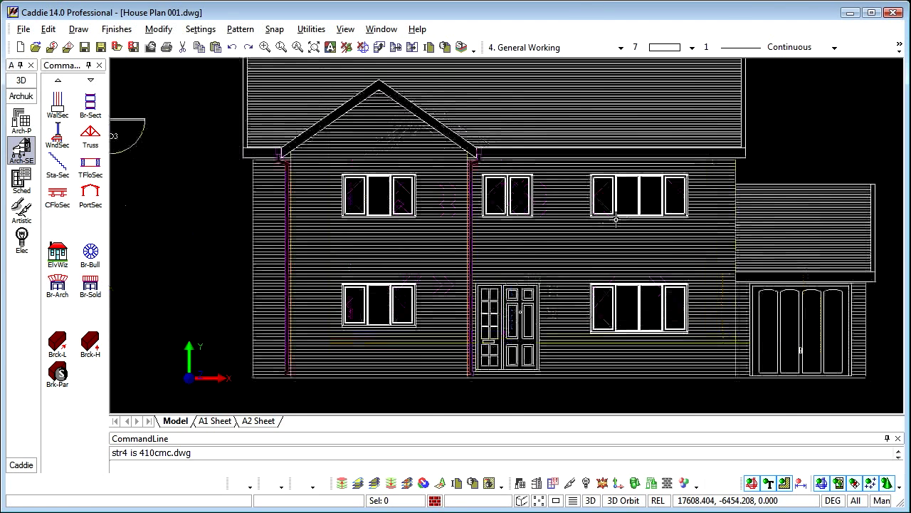
pyautogui.scroll(-1, 582, 244)
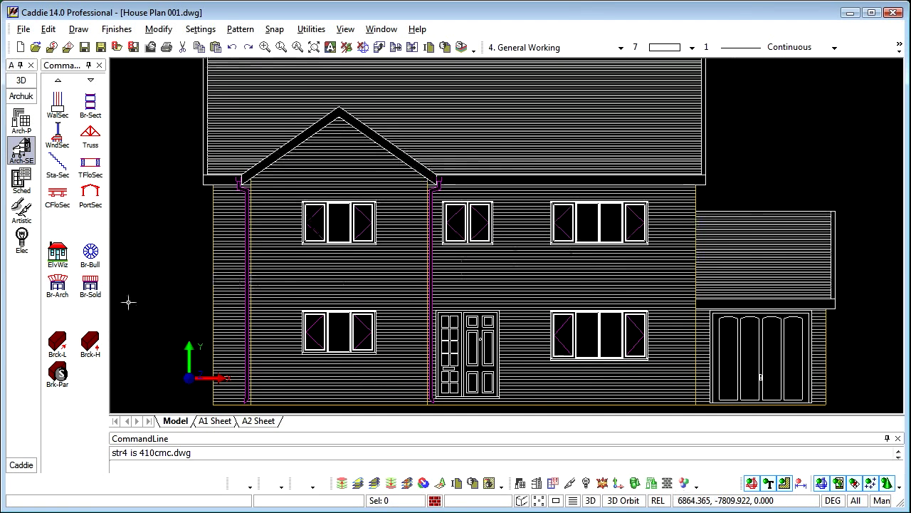
pyautogui.click(91, 287)
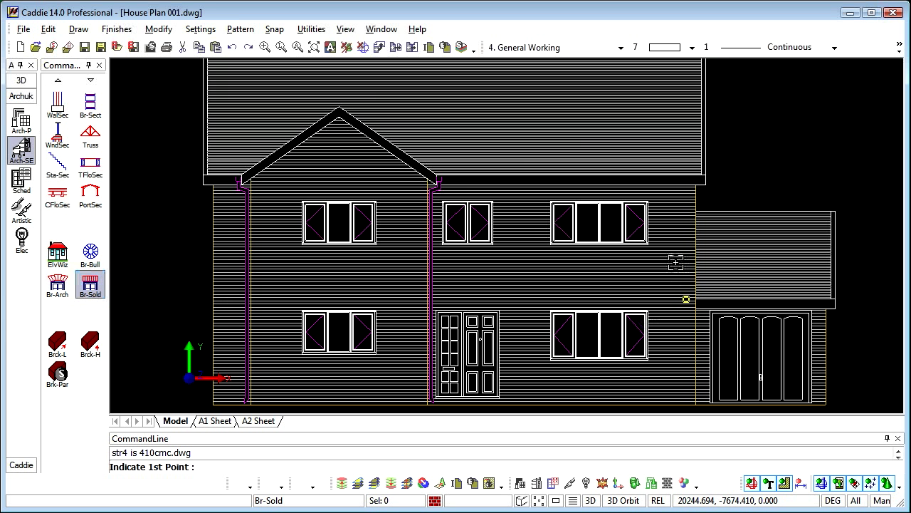
pyautogui.click(647, 243)
pyautogui.click(550, 252)
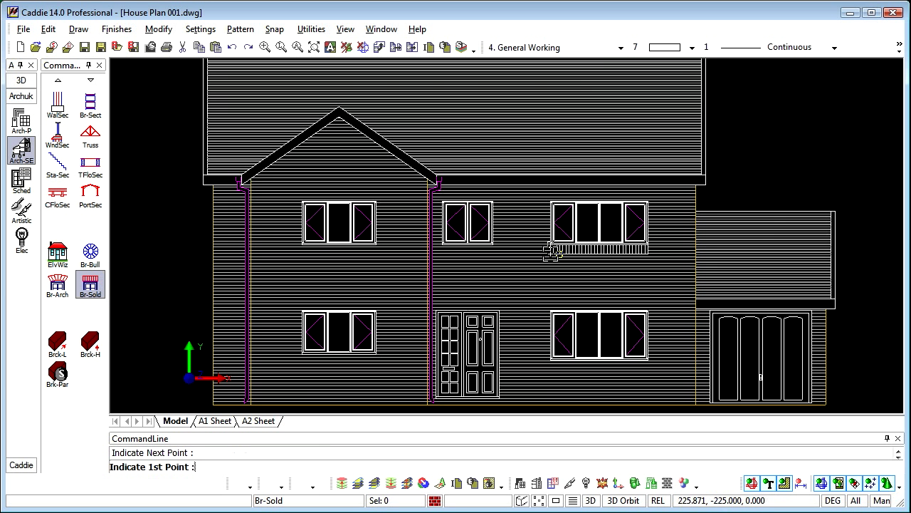
pyautogui.click(661, 365)
pyautogui.click(547, 361)
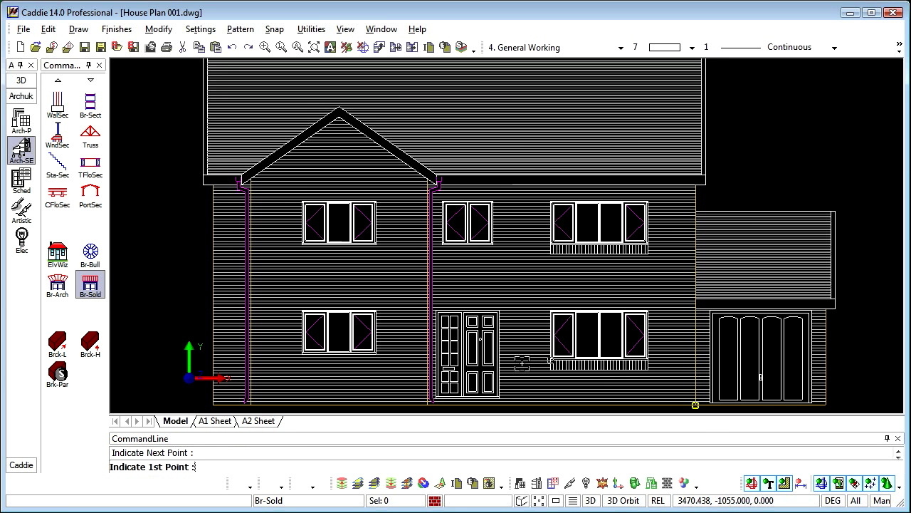
# Draw brick soldier courses beneath both windows under the gable and the two-pane window above the front door.
pyautogui.click(376, 353)
pyautogui.click(303, 354)
pyautogui.click(377, 252)
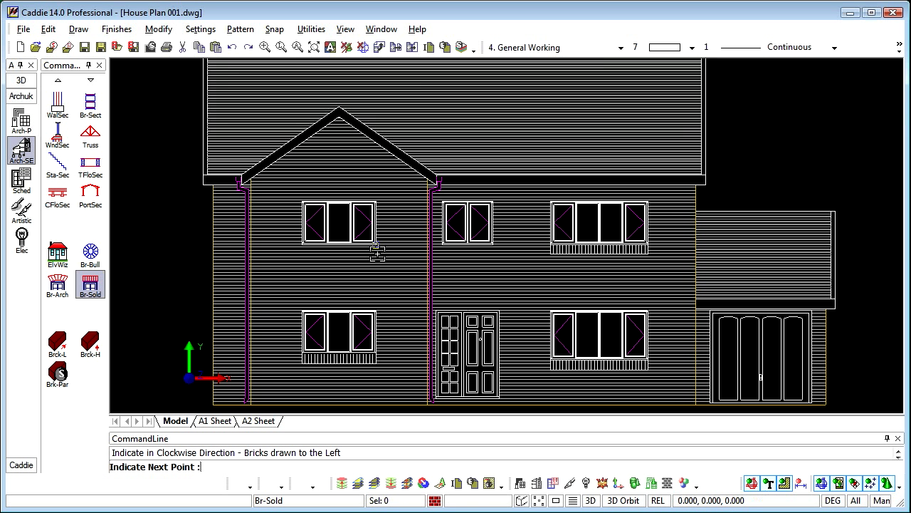
pyautogui.click(300, 247)
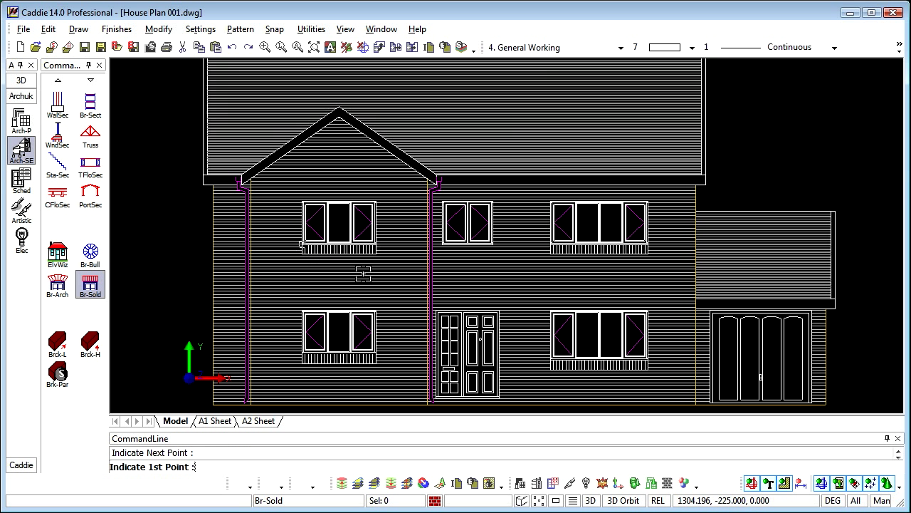
pyautogui.click(492, 245)
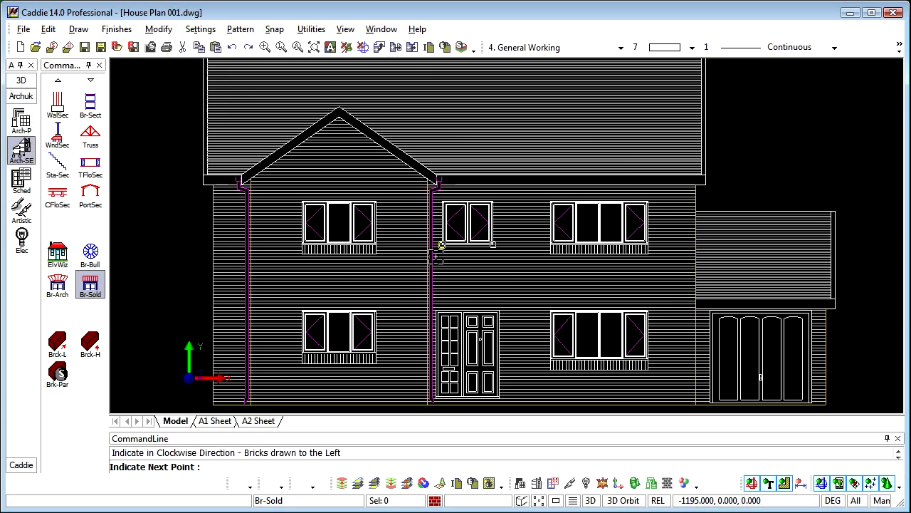
pyautogui.click(437, 253)
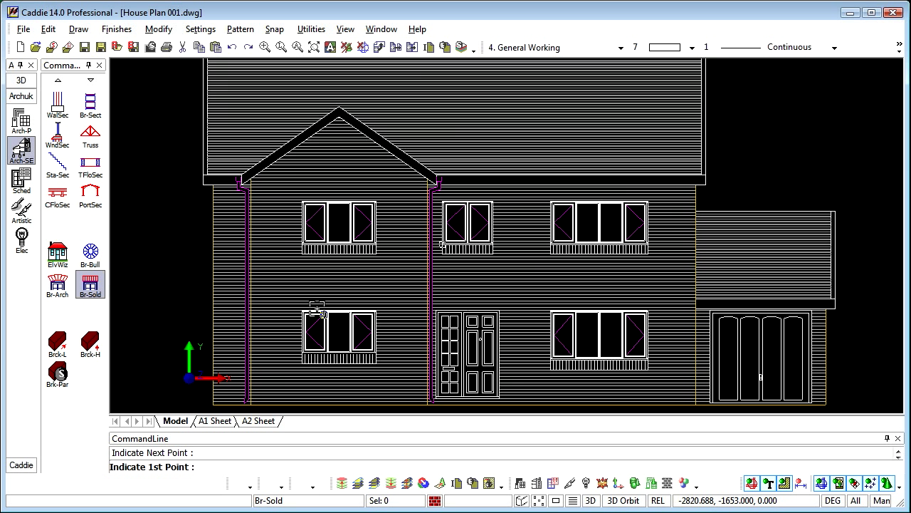
# Draw brick arches with an Arch Mid of 38 over the upper and lower windows under the gable.
pyautogui.click(57, 284)
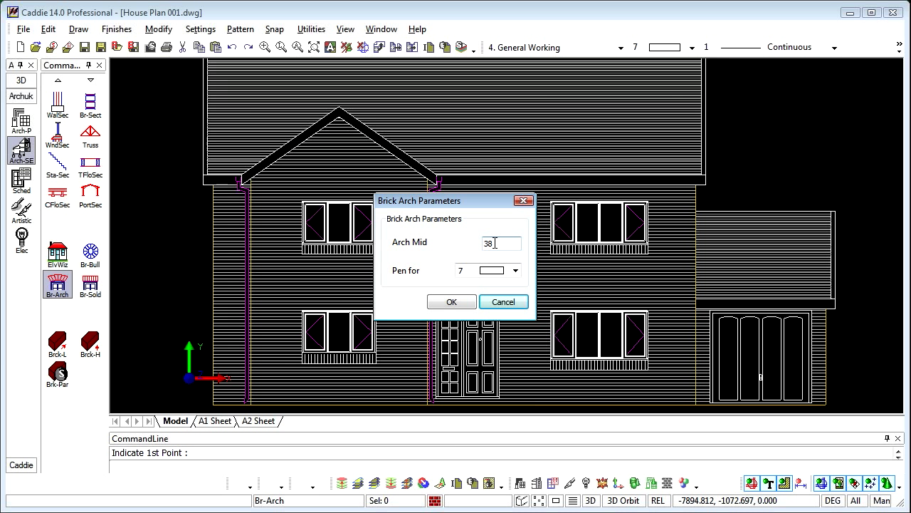
pyautogui.click(454, 302)
pyautogui.click(301, 200)
pyautogui.click(376, 201)
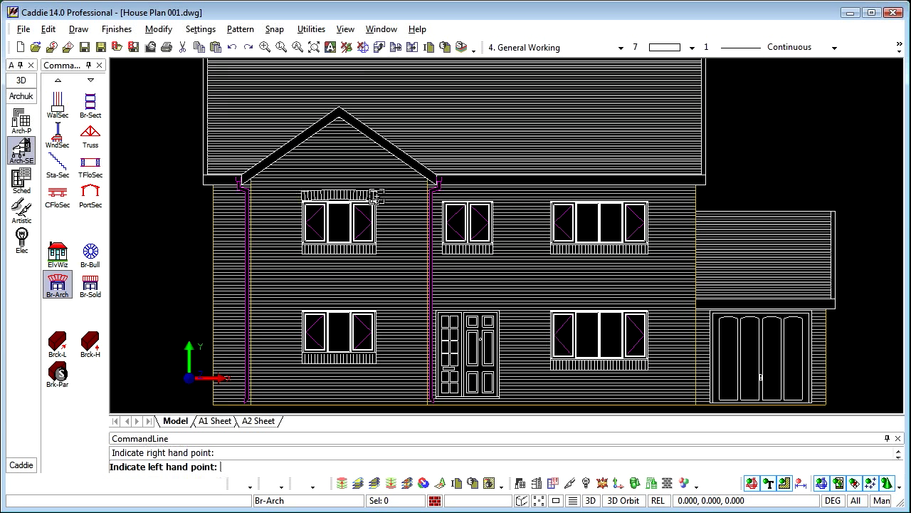
pyautogui.click(300, 299)
pyautogui.click(375, 299)
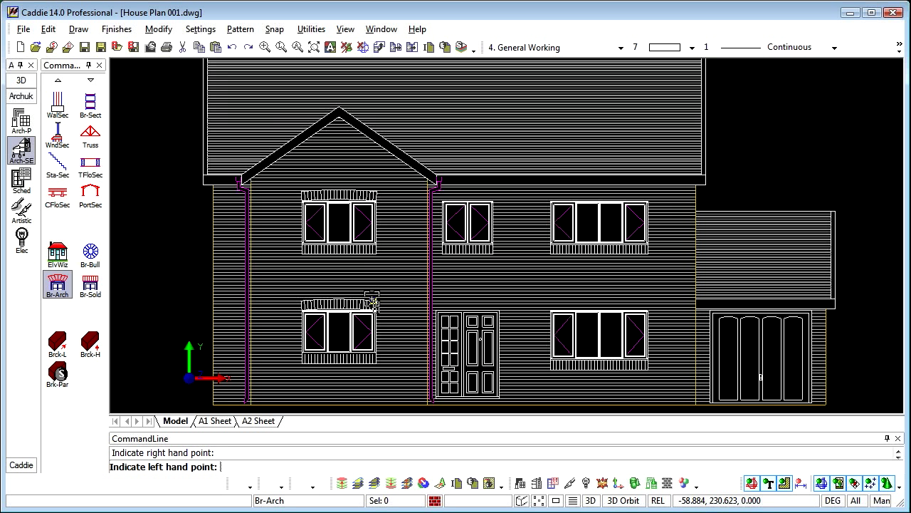
# Draw brick arches over the front door and the ground-floor four-pane window.
pyautogui.click(444, 298)
pyautogui.click(500, 299)
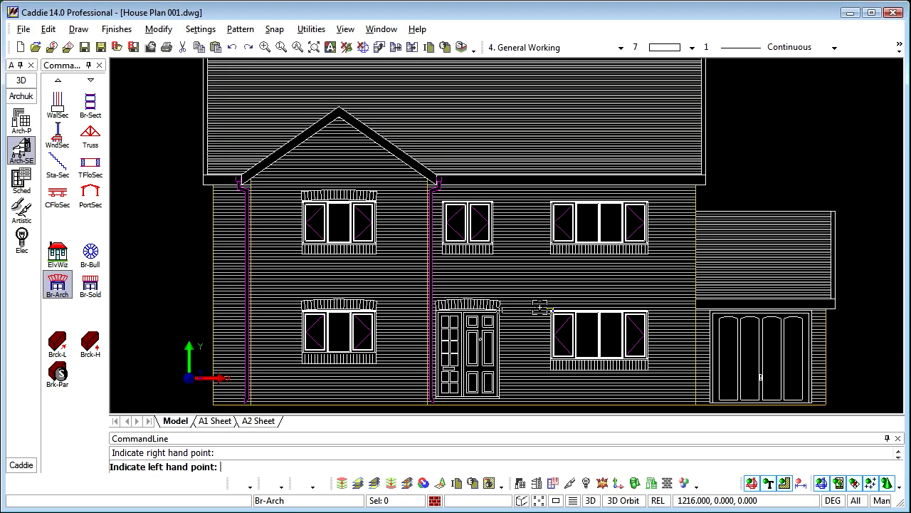
pyautogui.click(549, 309)
pyautogui.click(647, 308)
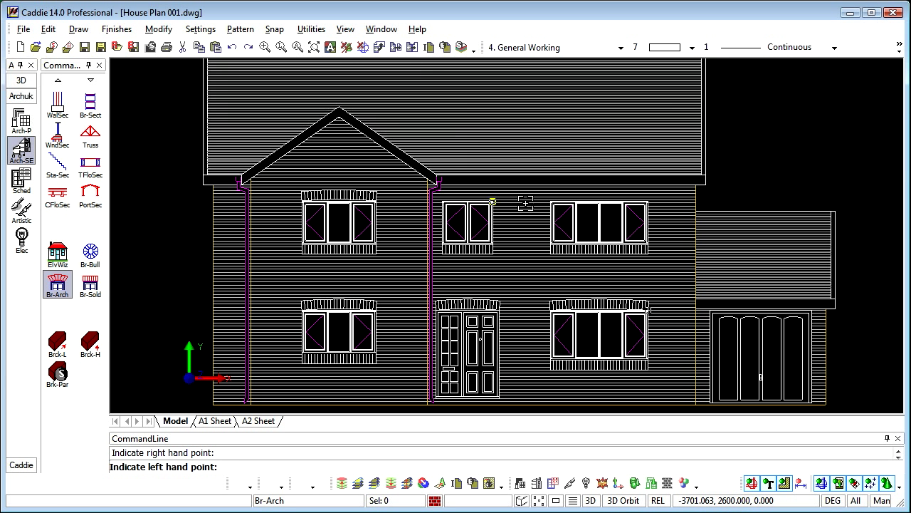
# Draw brick arches over the first-floor two-pane window above the door and the first-floor four-pane window.
pyautogui.click(444, 197)
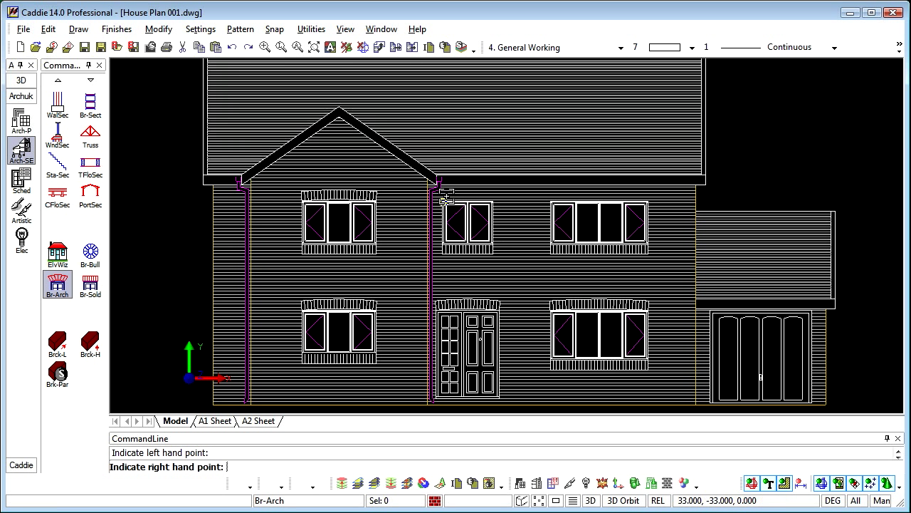
pyautogui.click(493, 199)
pyautogui.click(551, 202)
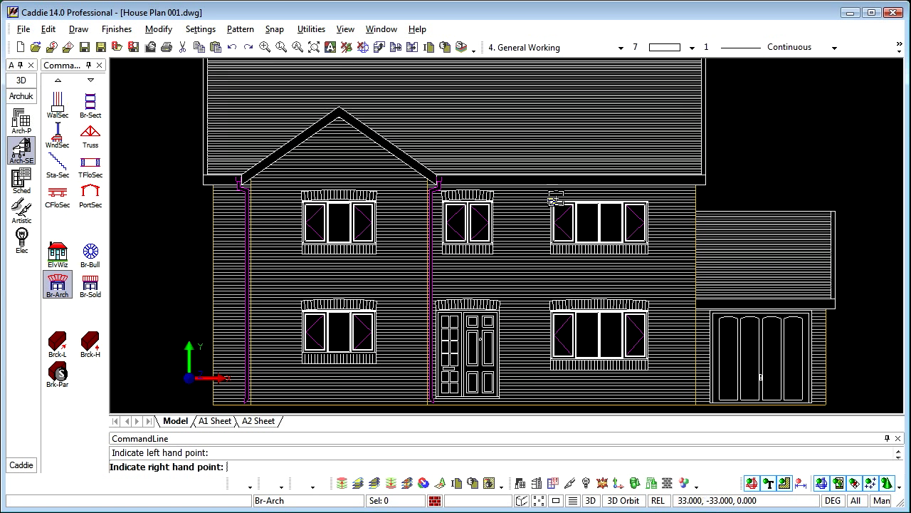
pyautogui.click(647, 200)
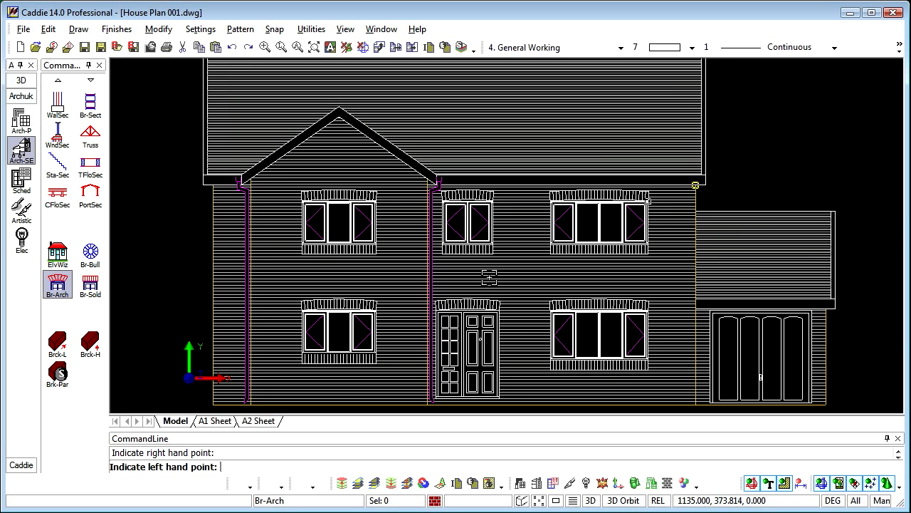